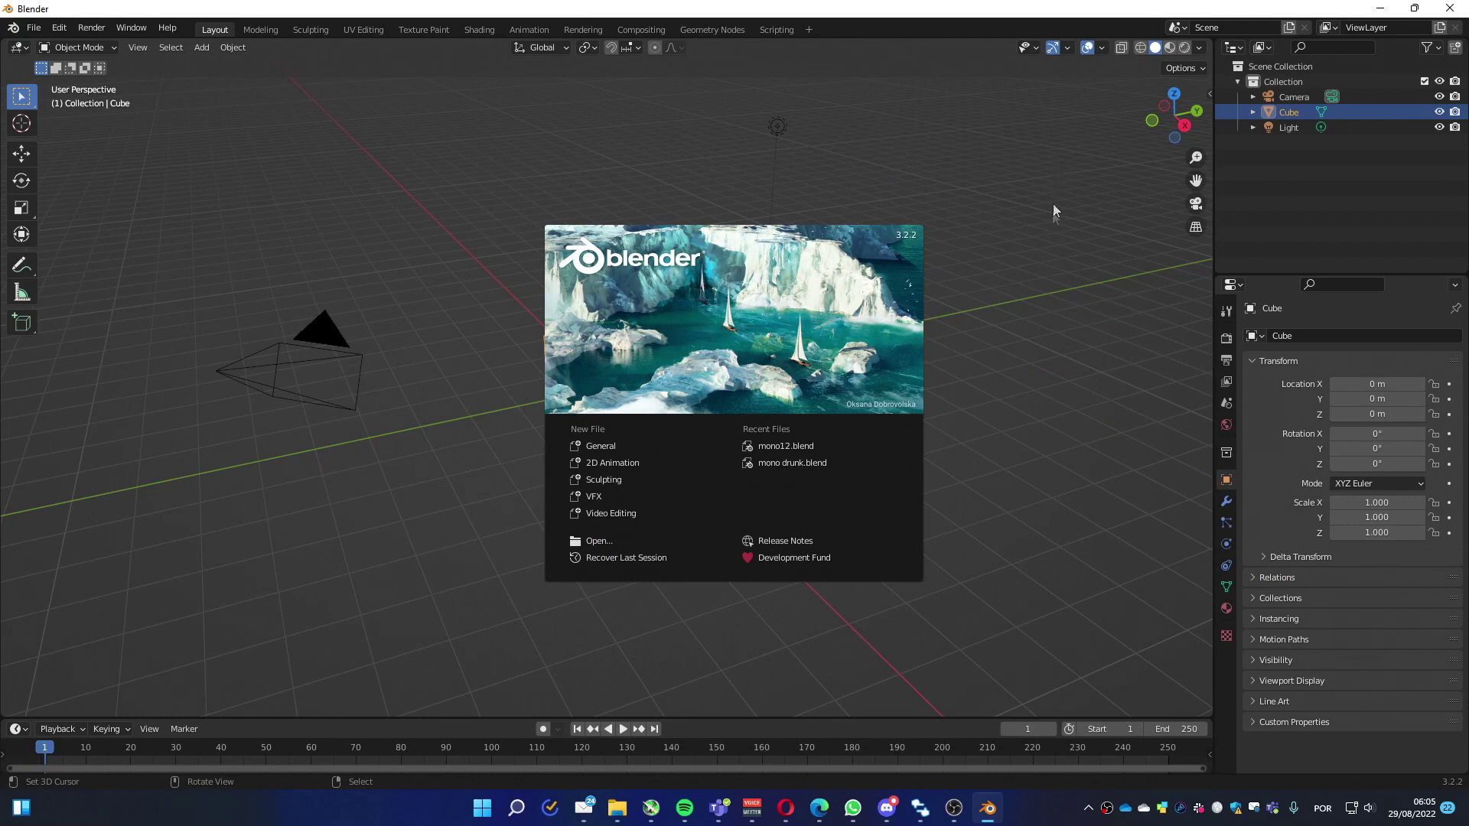
Close the splash screen, show the CEB Easymocap Monocular sidebar panel, delete the default cube, and begin Save Path
left_click(952, 388)
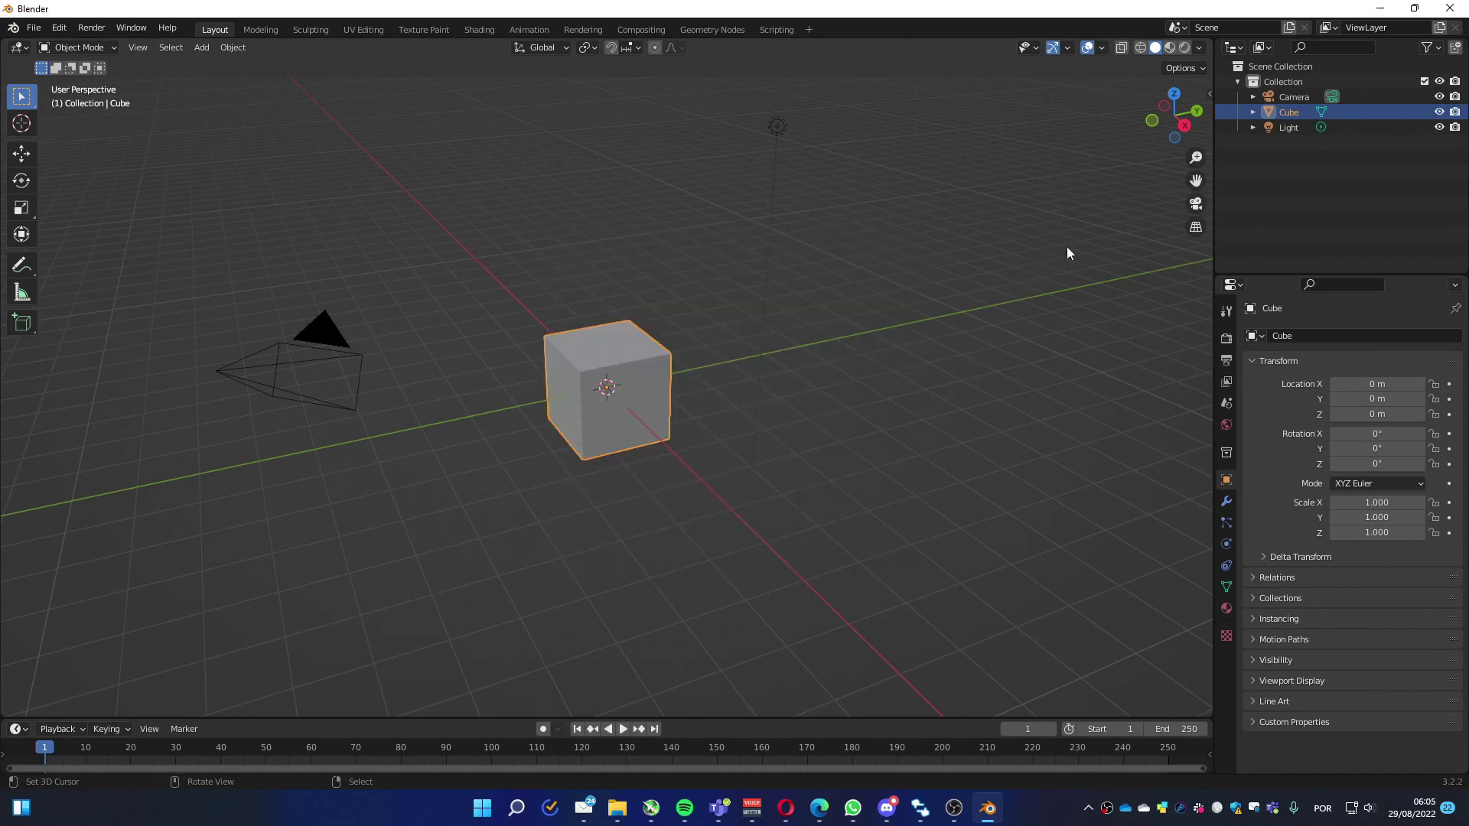
left_click(1207, 94)
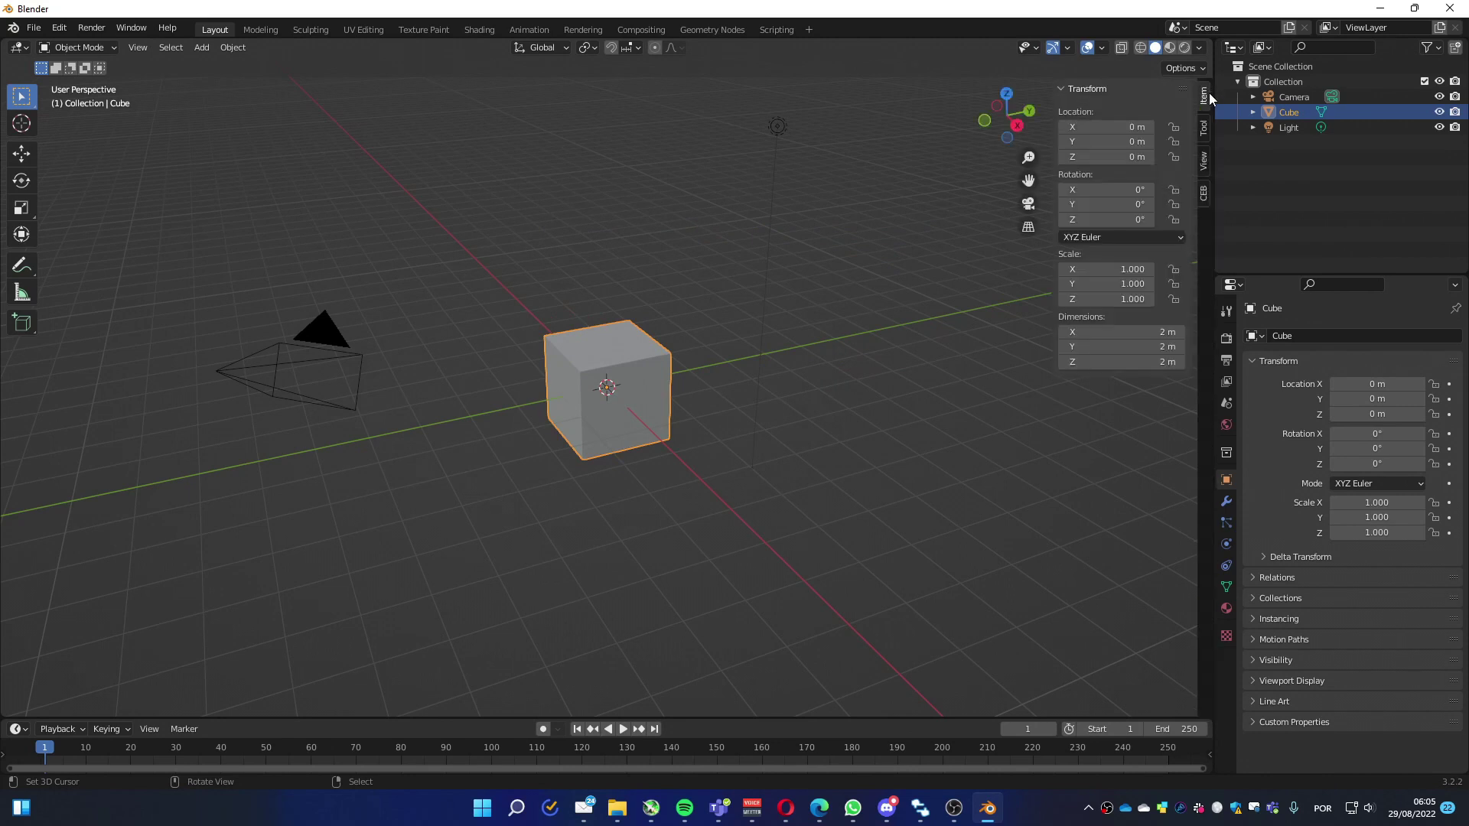
left_click(1201, 192)
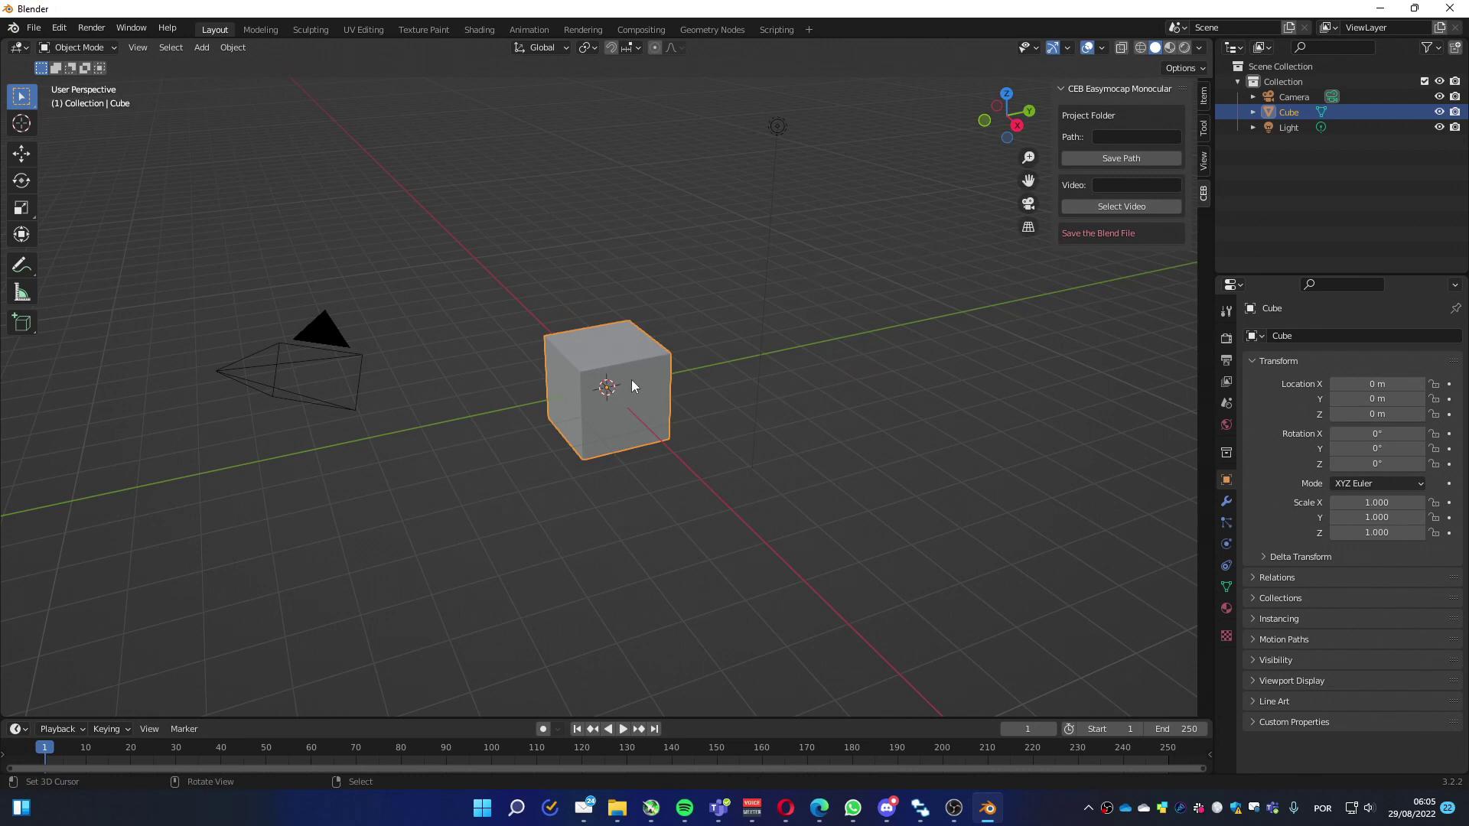
key("Delete")
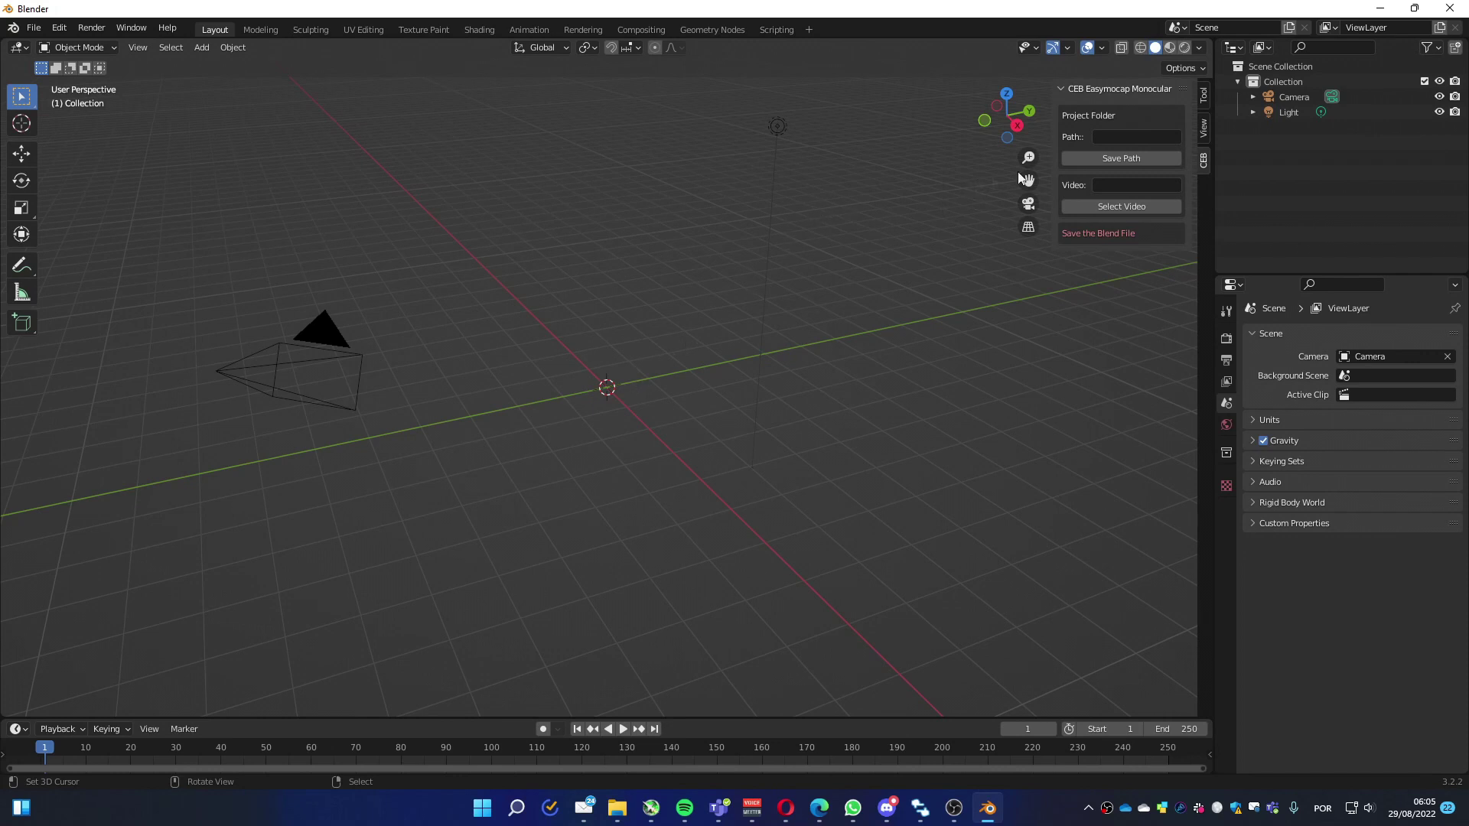
left_click(1094, 157)
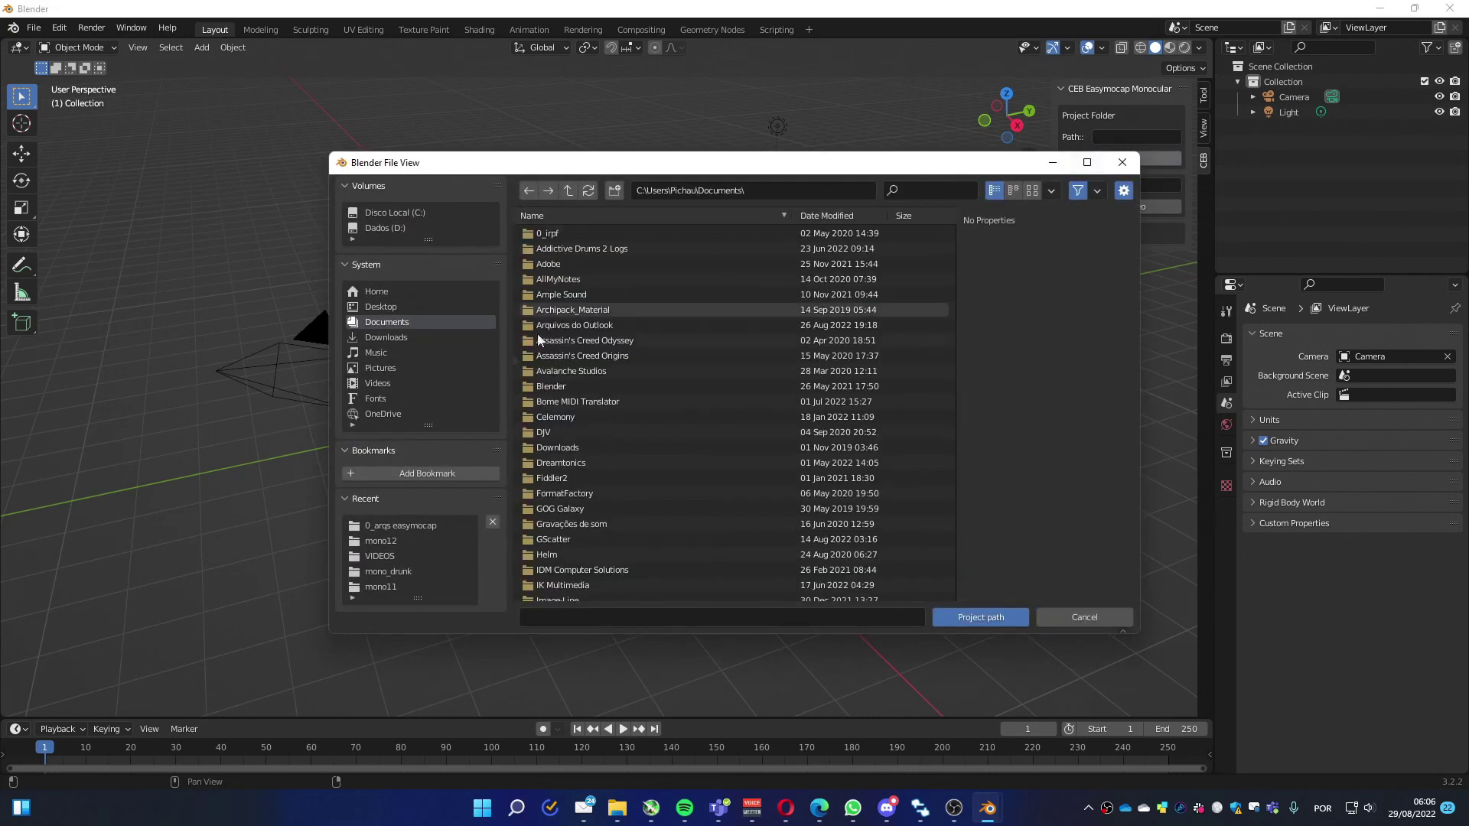
Make a mono13 folder under C:\MOCAP\Youtube2 and pick it as the add-on's project path
left_click(390, 537)
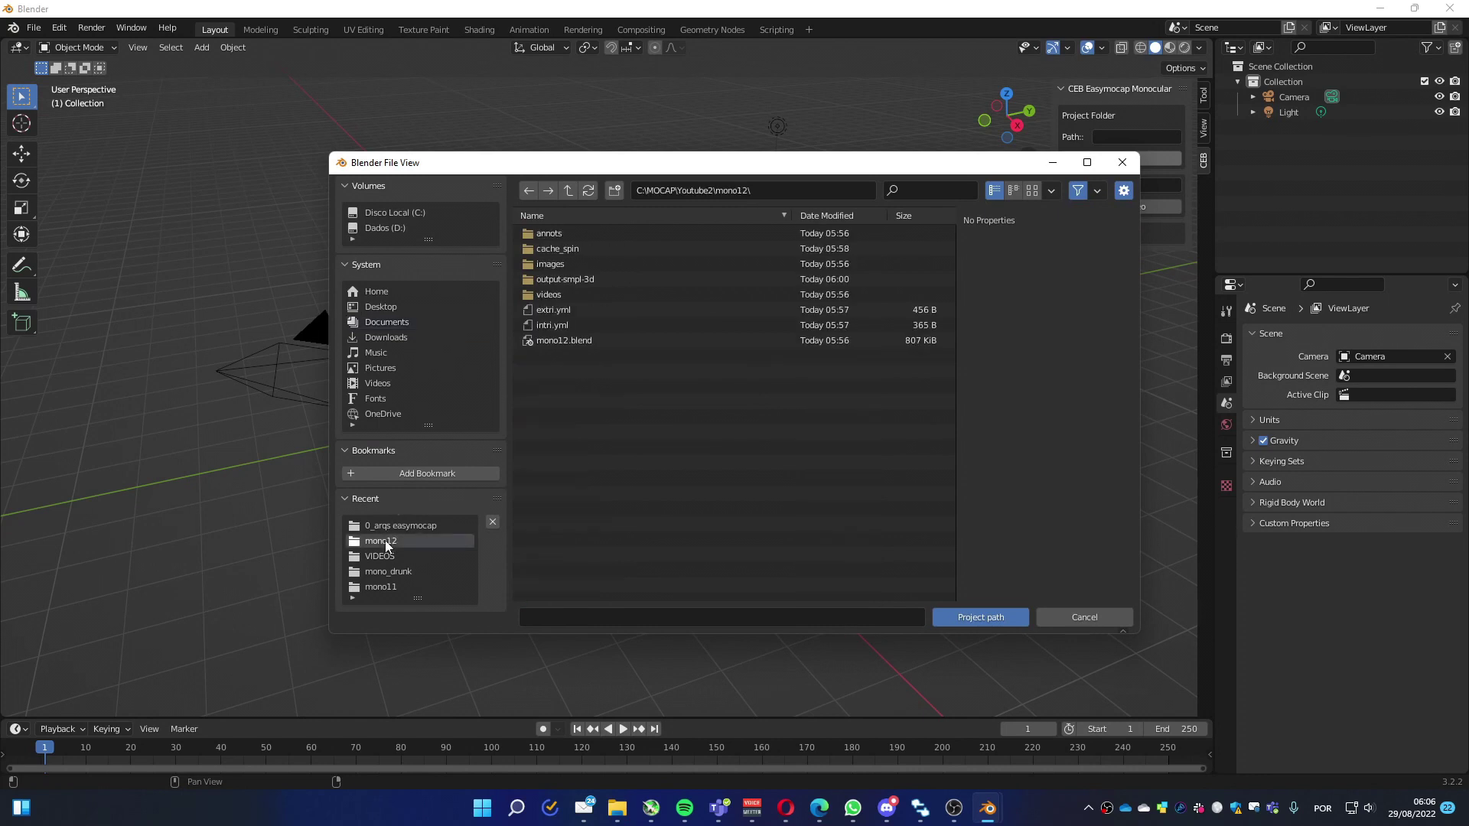
left_click(568, 190)
left_click(613, 190)
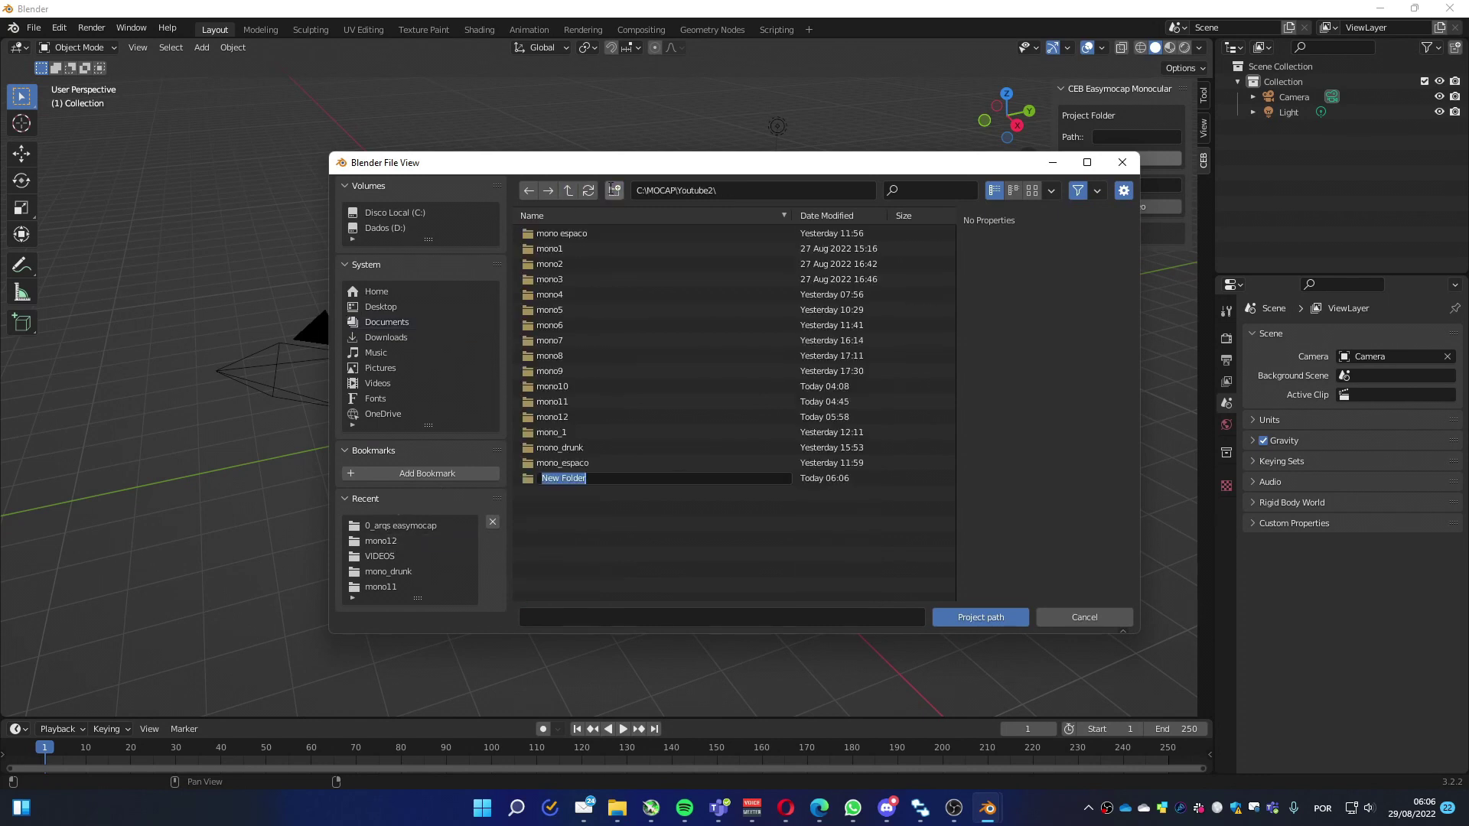
type("mono13")
key("Return")
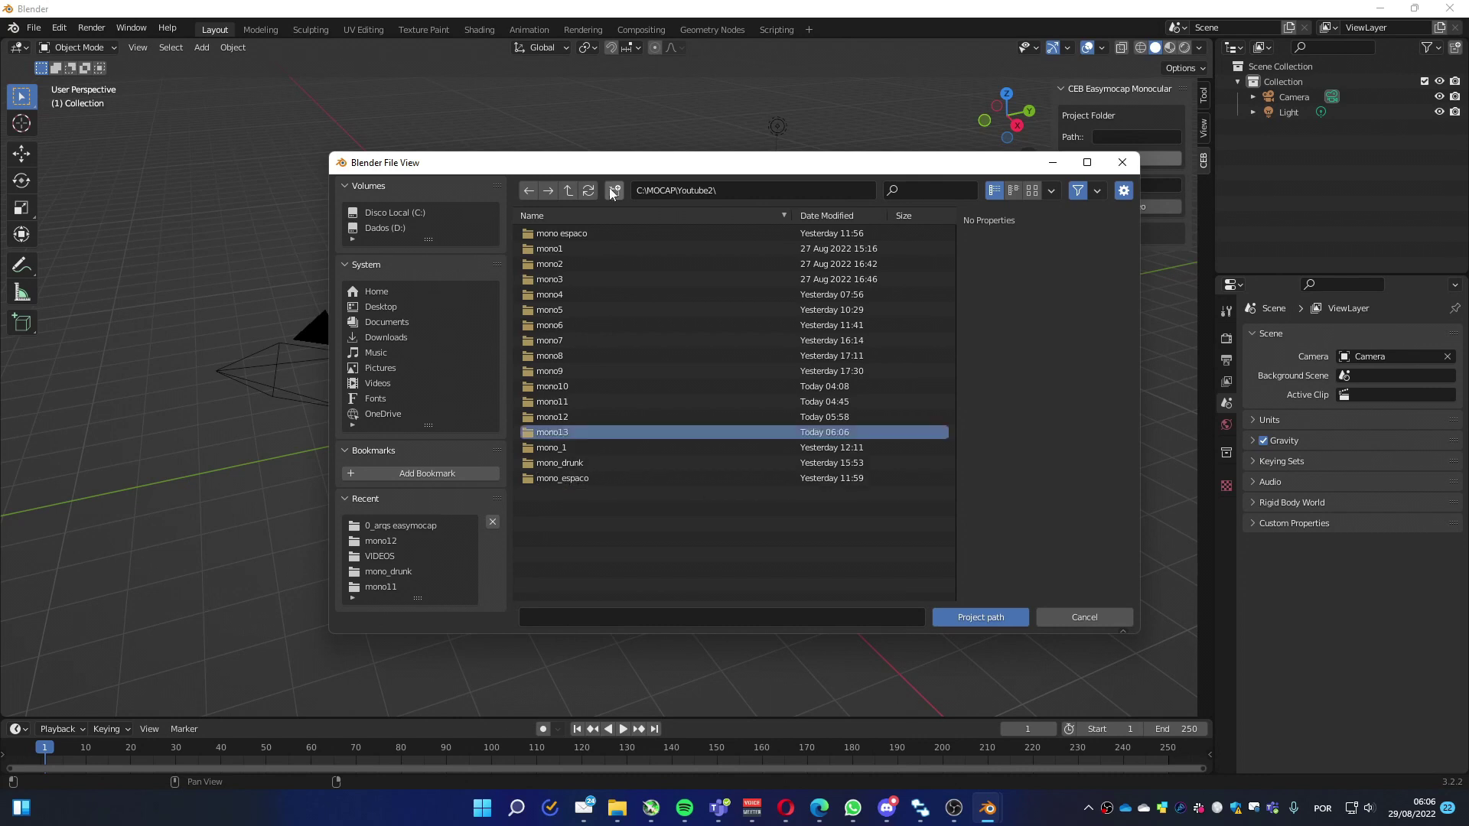
double_click(543, 433)
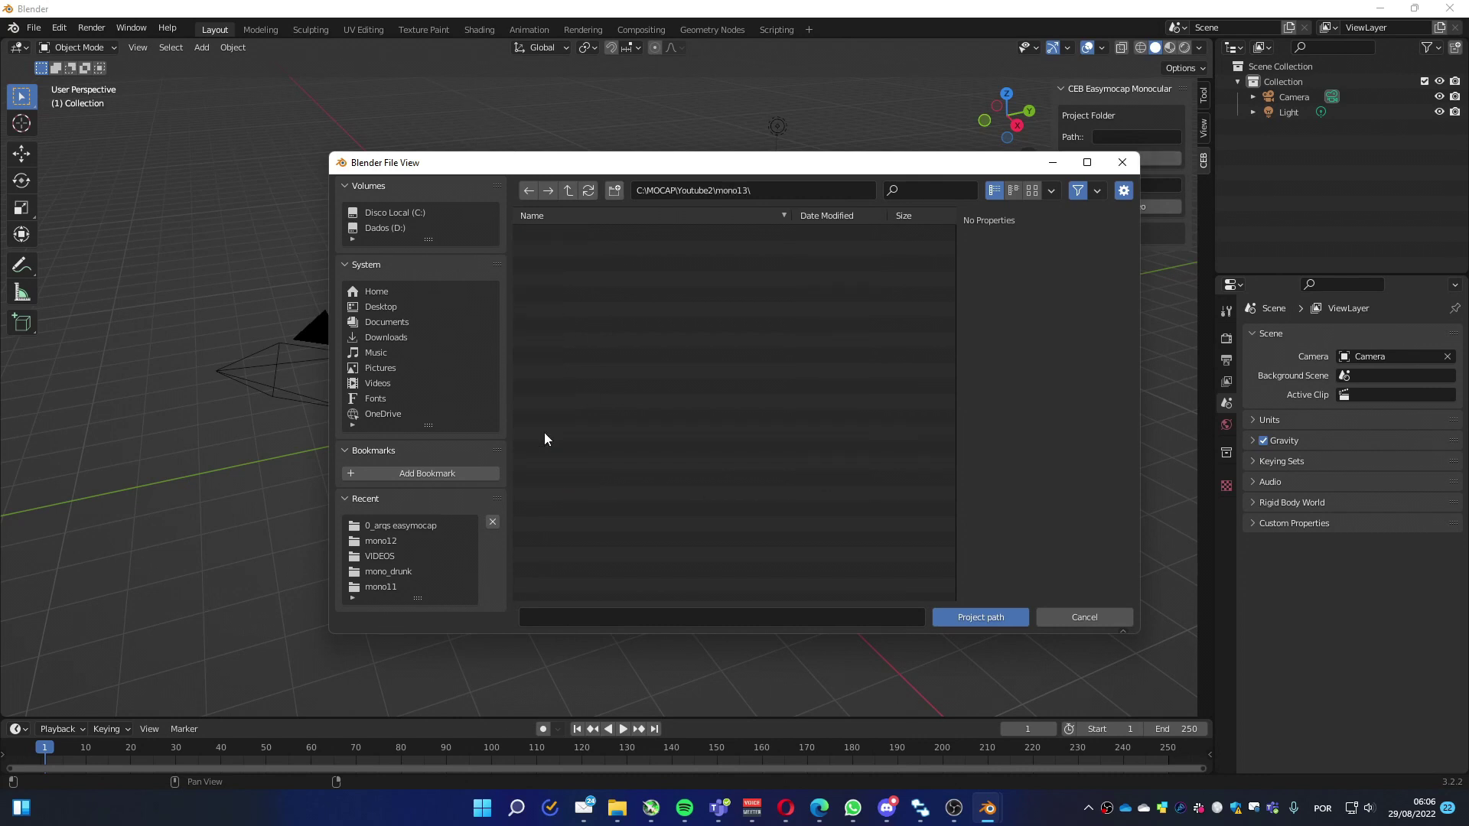
left_click(961, 618)
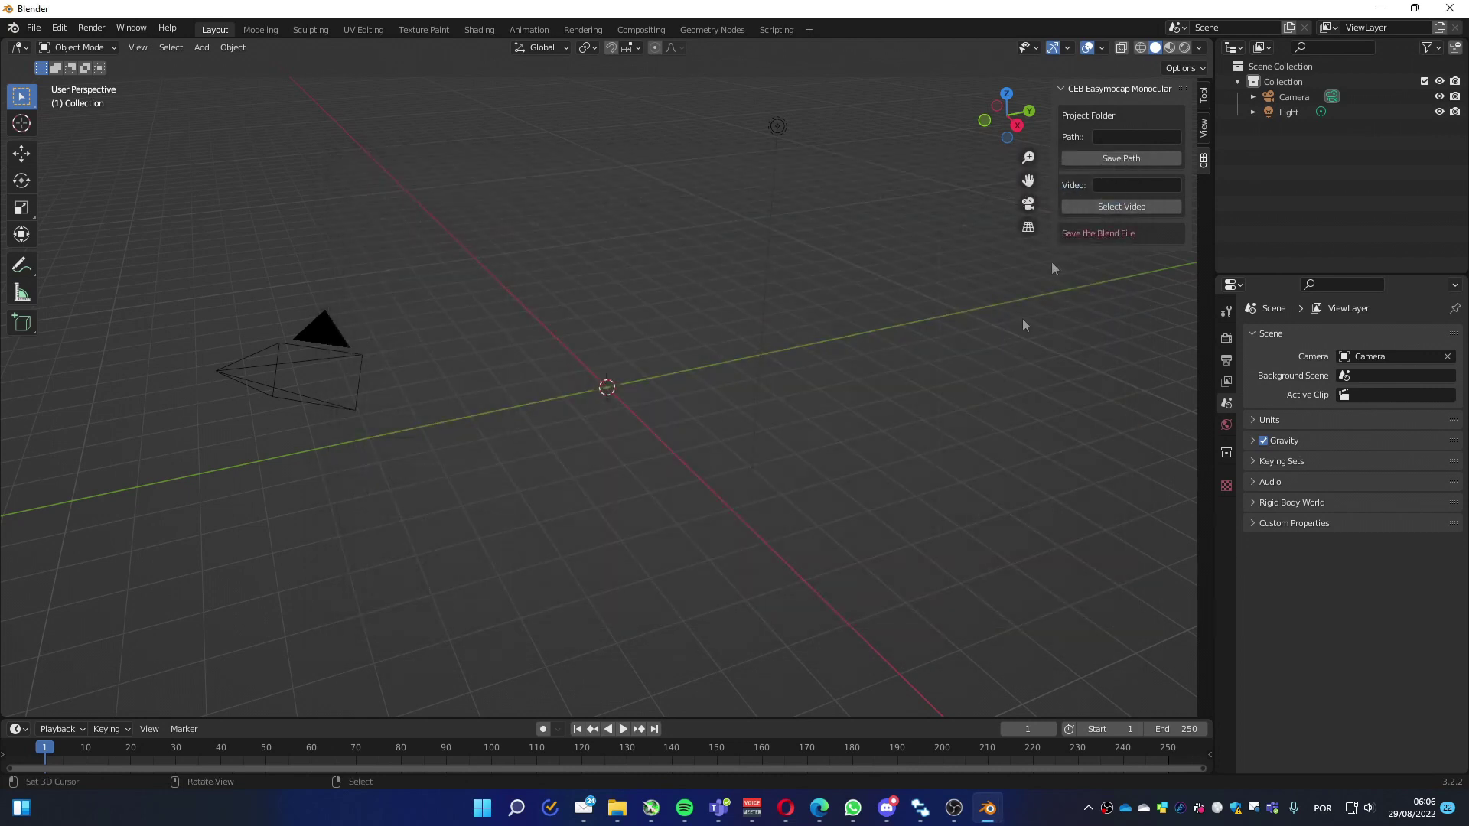
Pick athletic_vault_side0023-0079.mp4 from C:\MOCAP\VIDEOS as the add-on's input video
left_click(1114, 208)
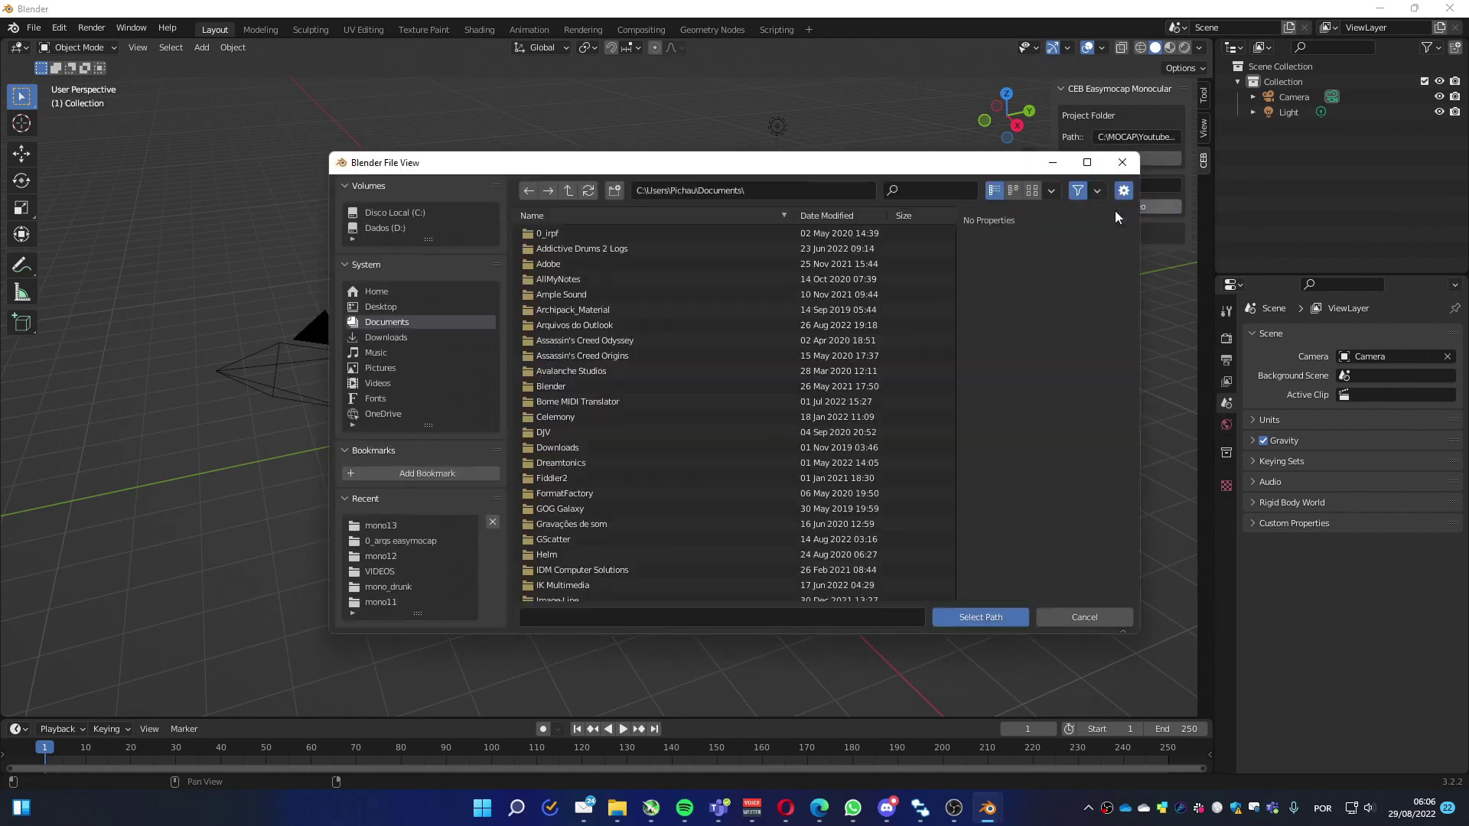
left_click(379, 571)
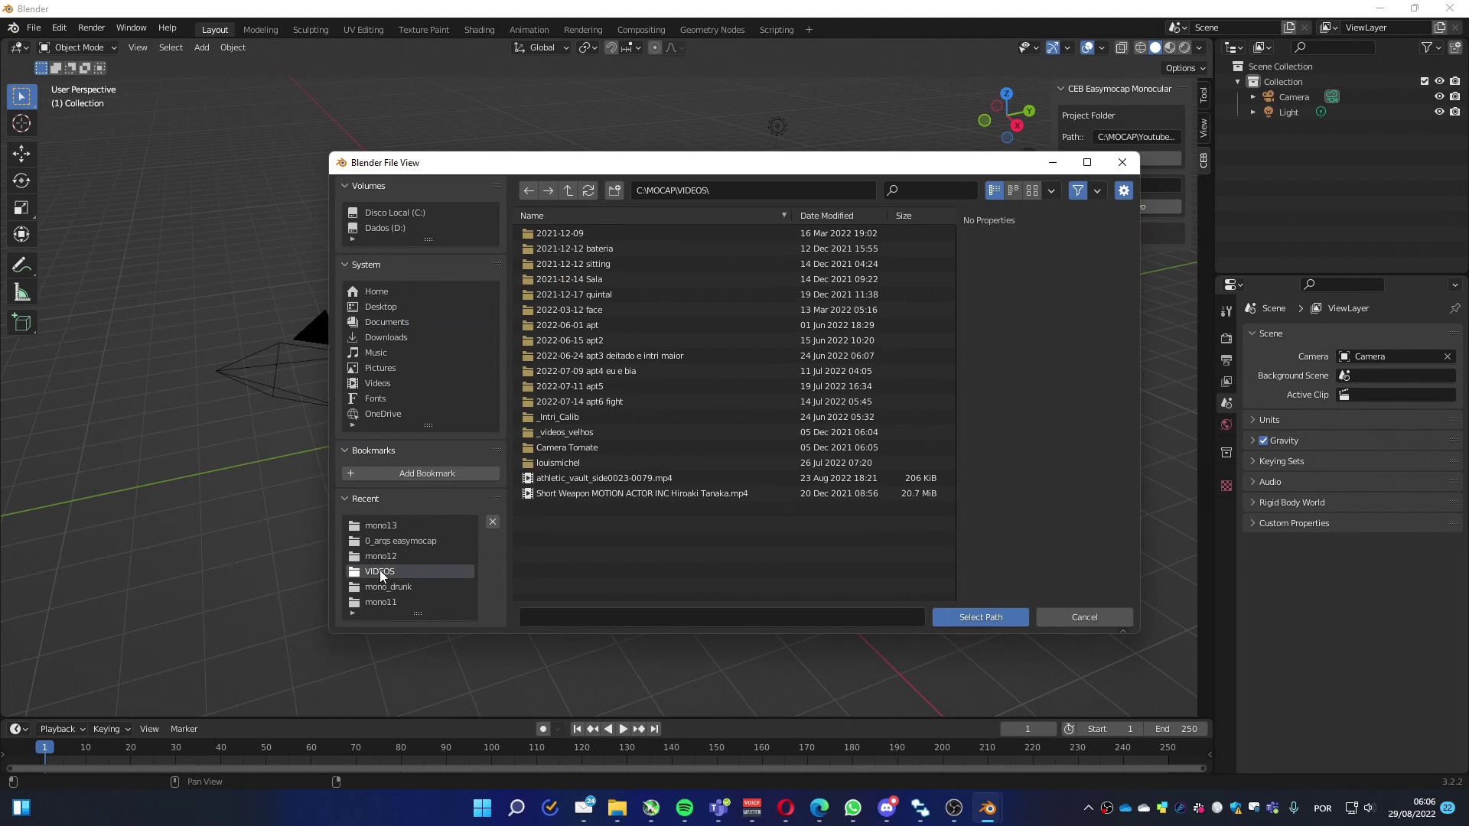
double_click(601, 479)
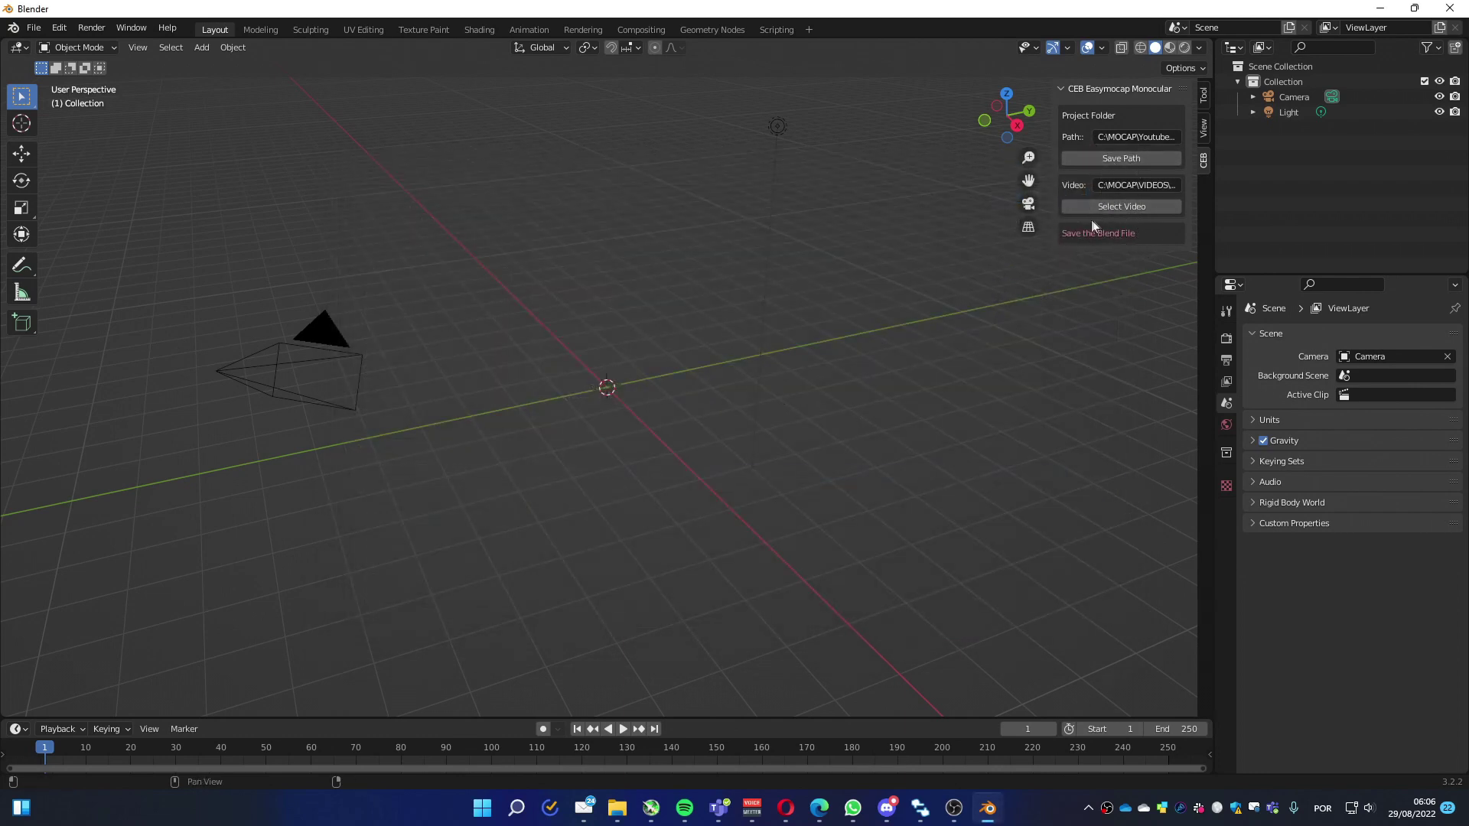
left_click(34, 27)
Save the scene as mono13.blend in C:\MOCAP\Youtube2\mono13
left_click(64, 145)
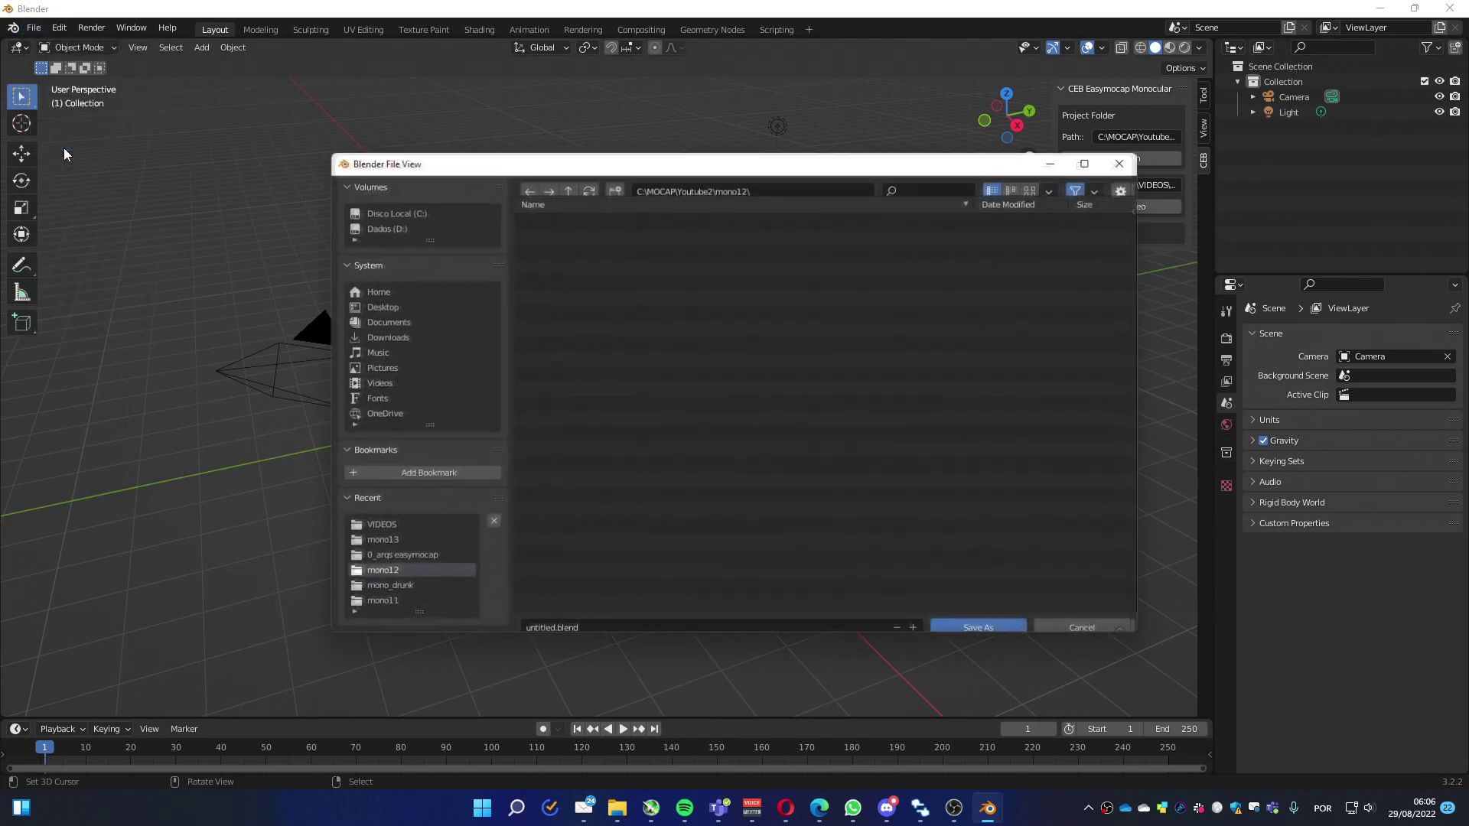
left_click(380, 541)
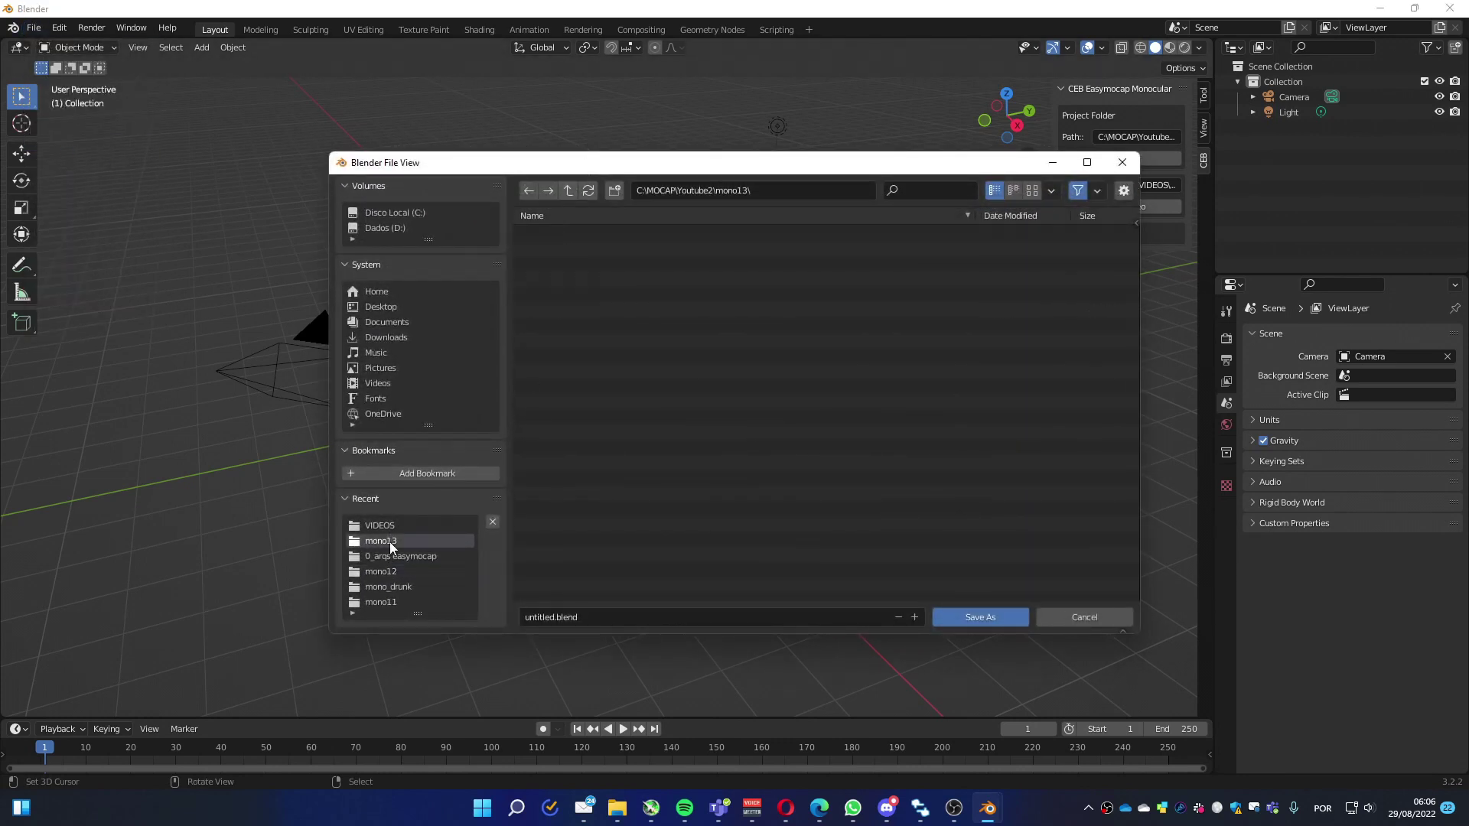
left_click(568, 193)
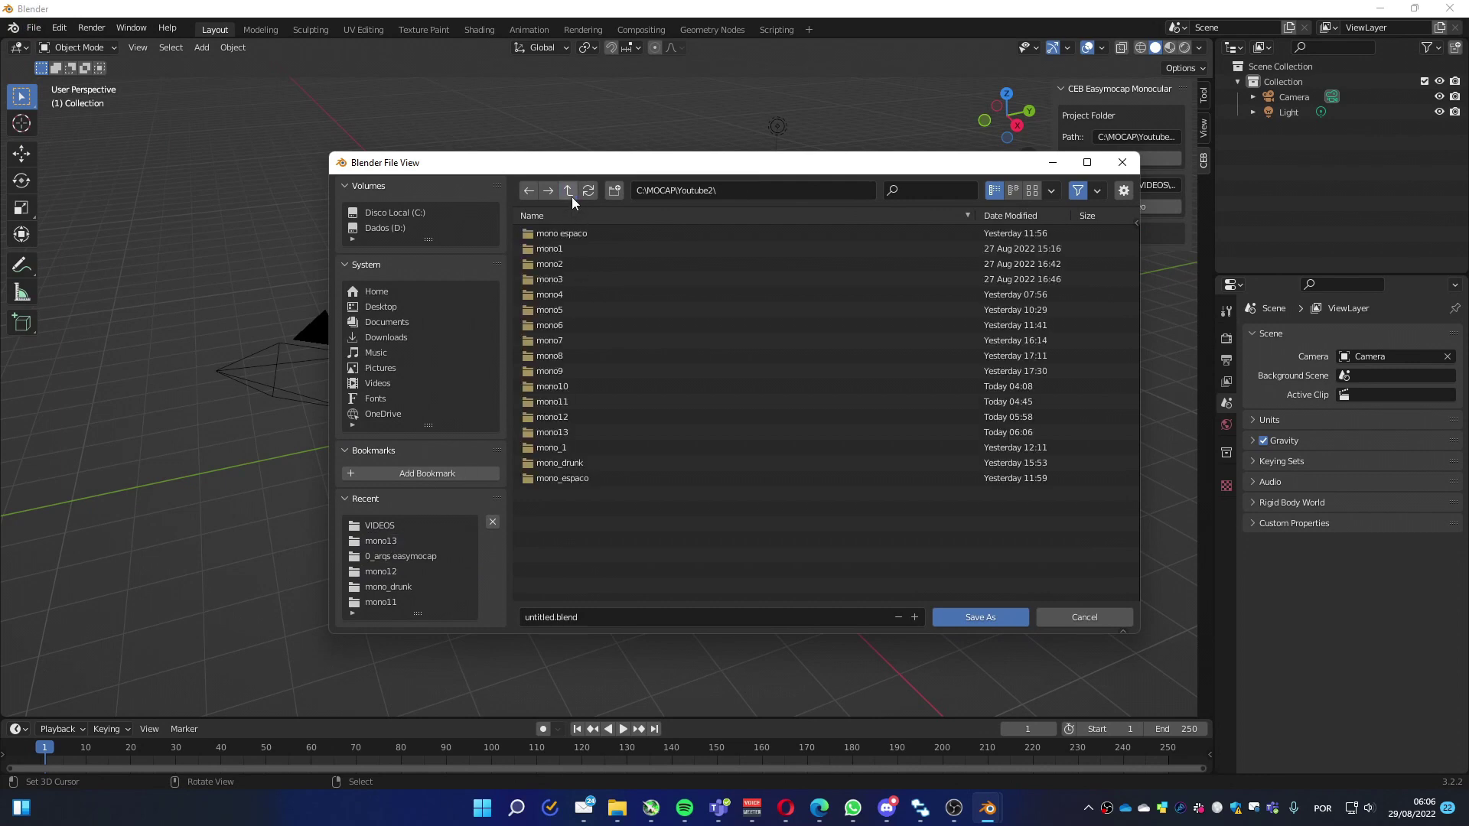
left_click(549, 433)
double_click(550, 433)
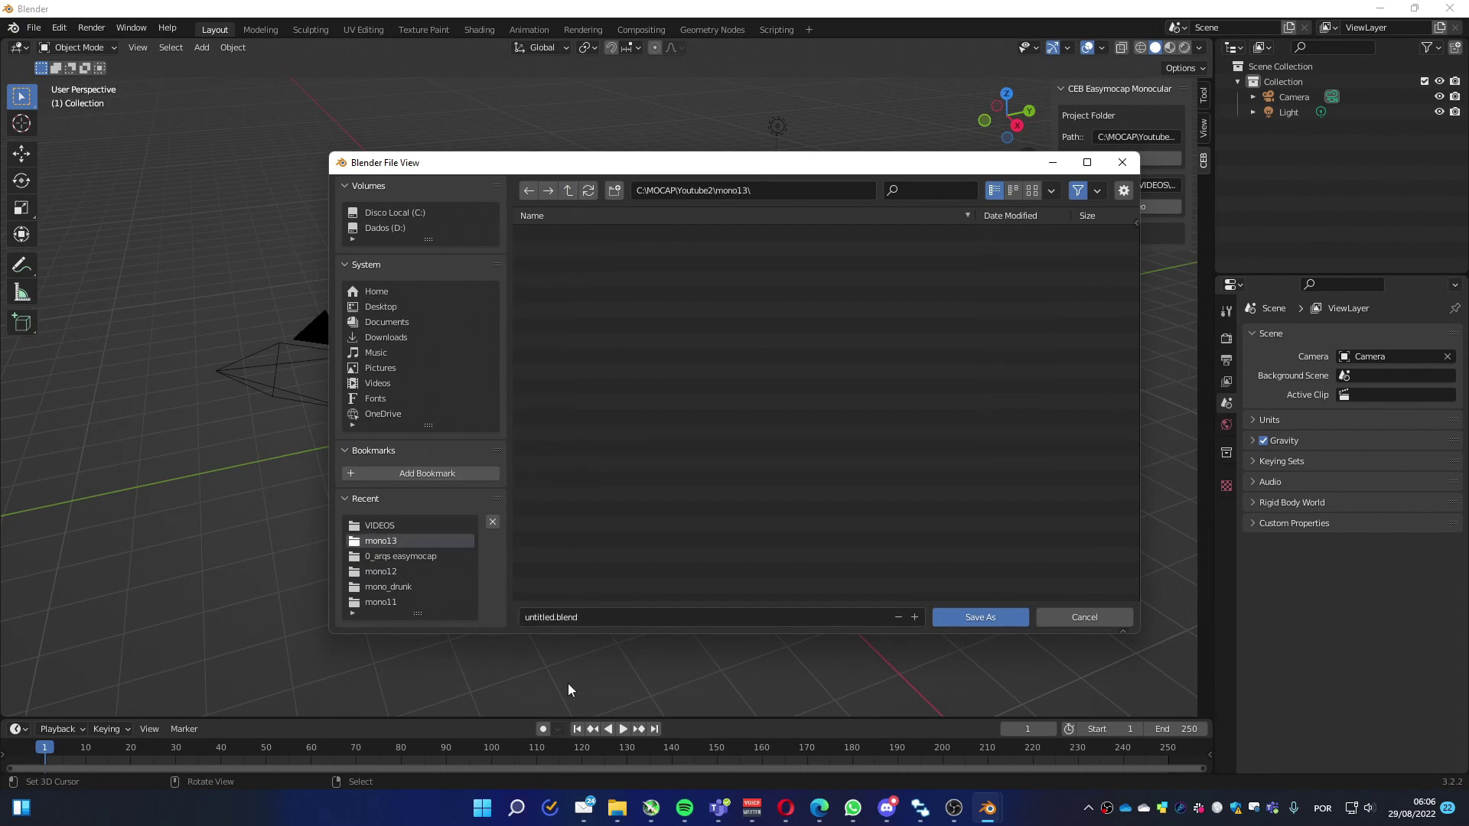
left_click(574, 616)
type("mono13")
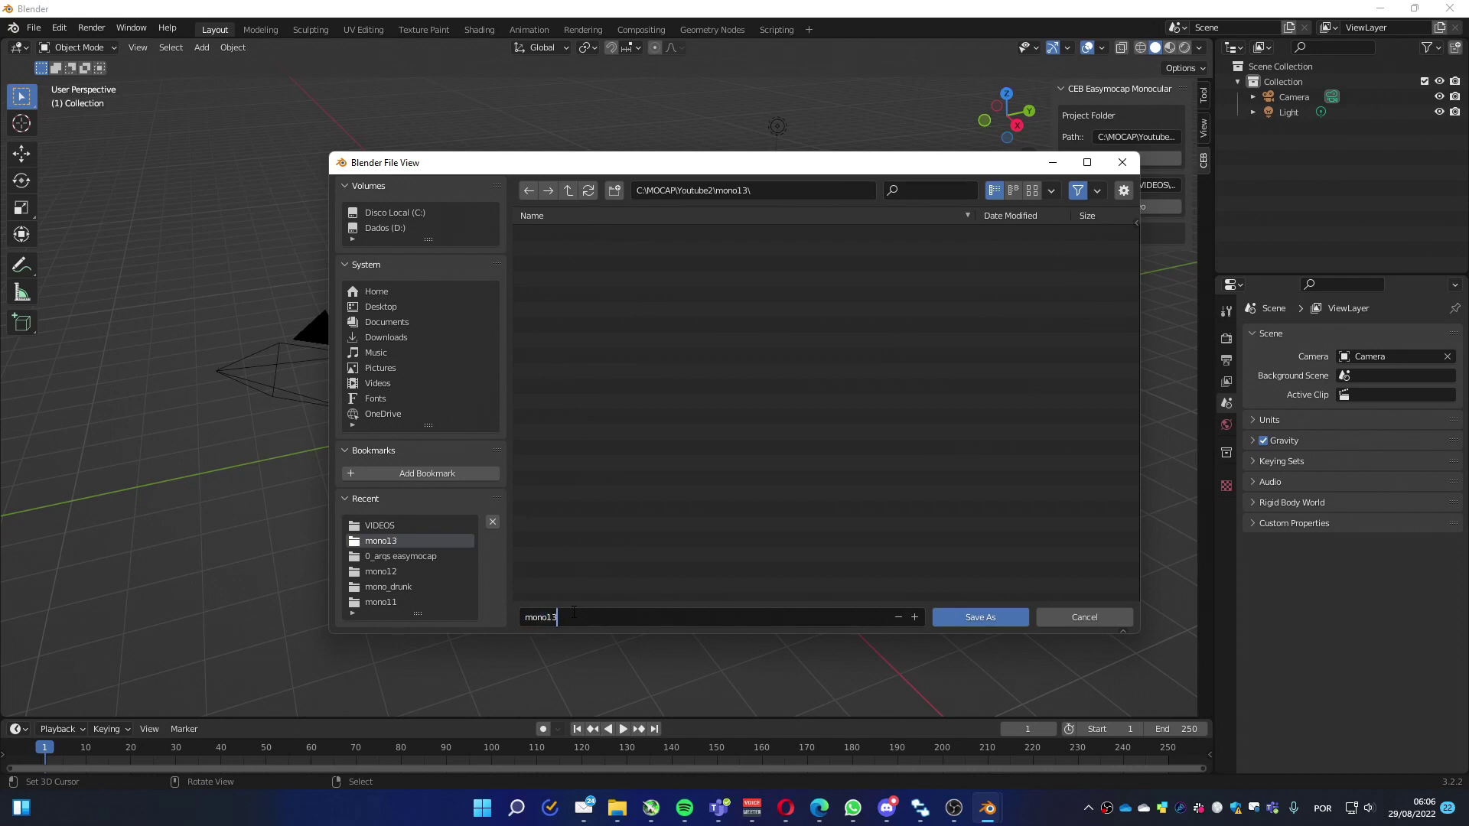
key("Return")
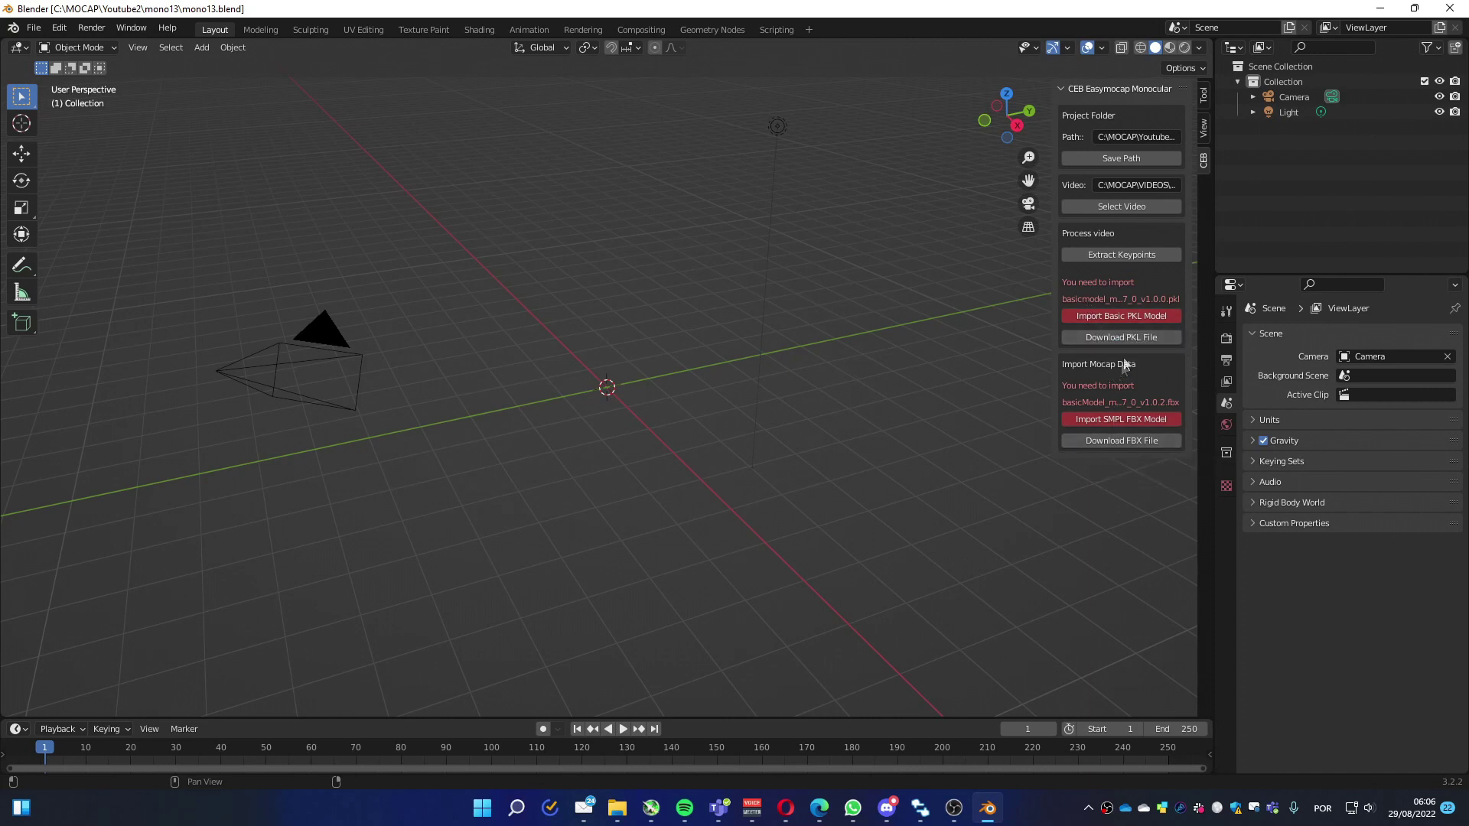
Import the basic PKL model from the 0_arqs easymocap folder
left_click(1104, 318)
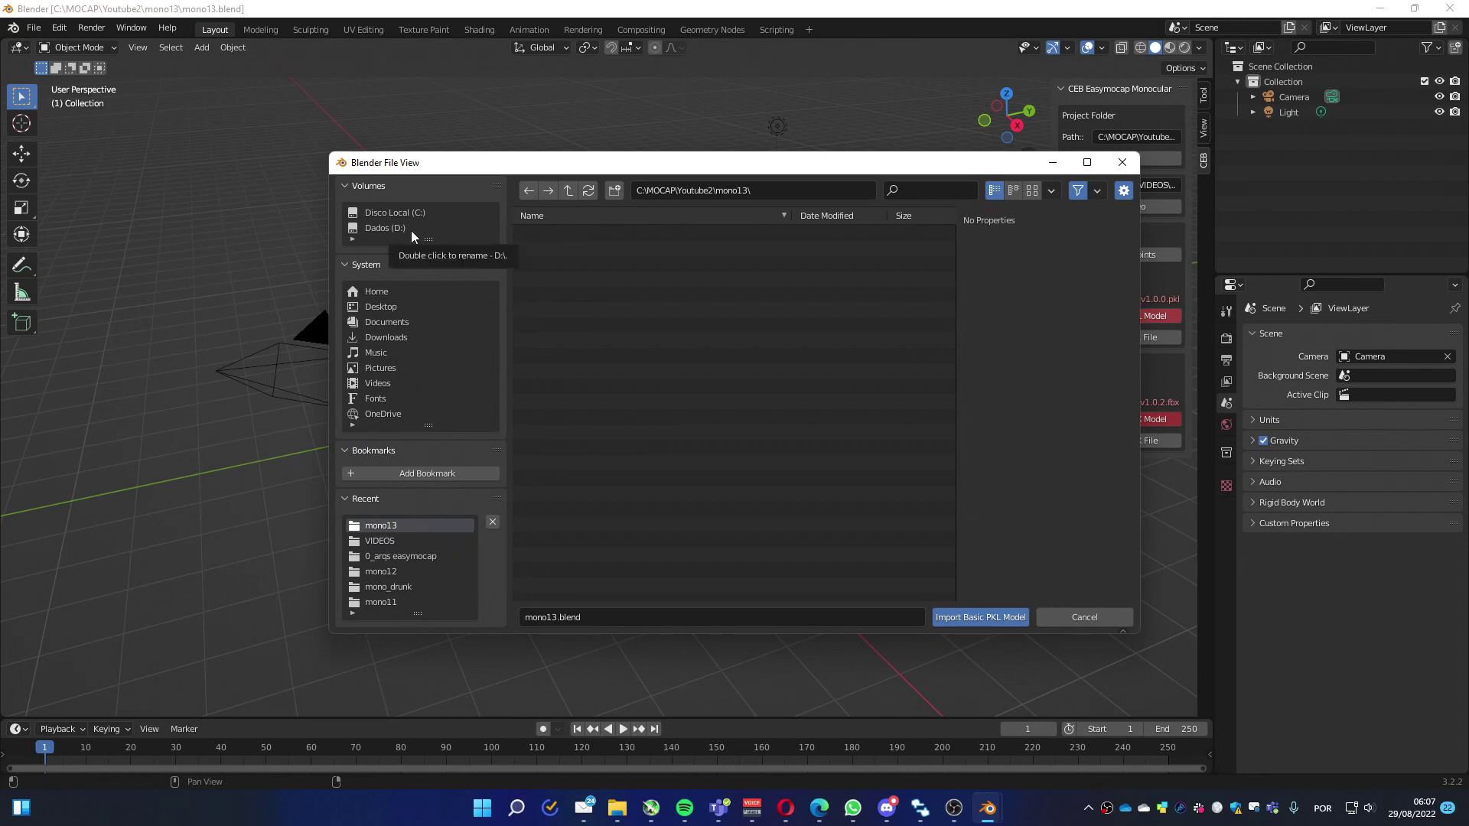
left_click(394, 557)
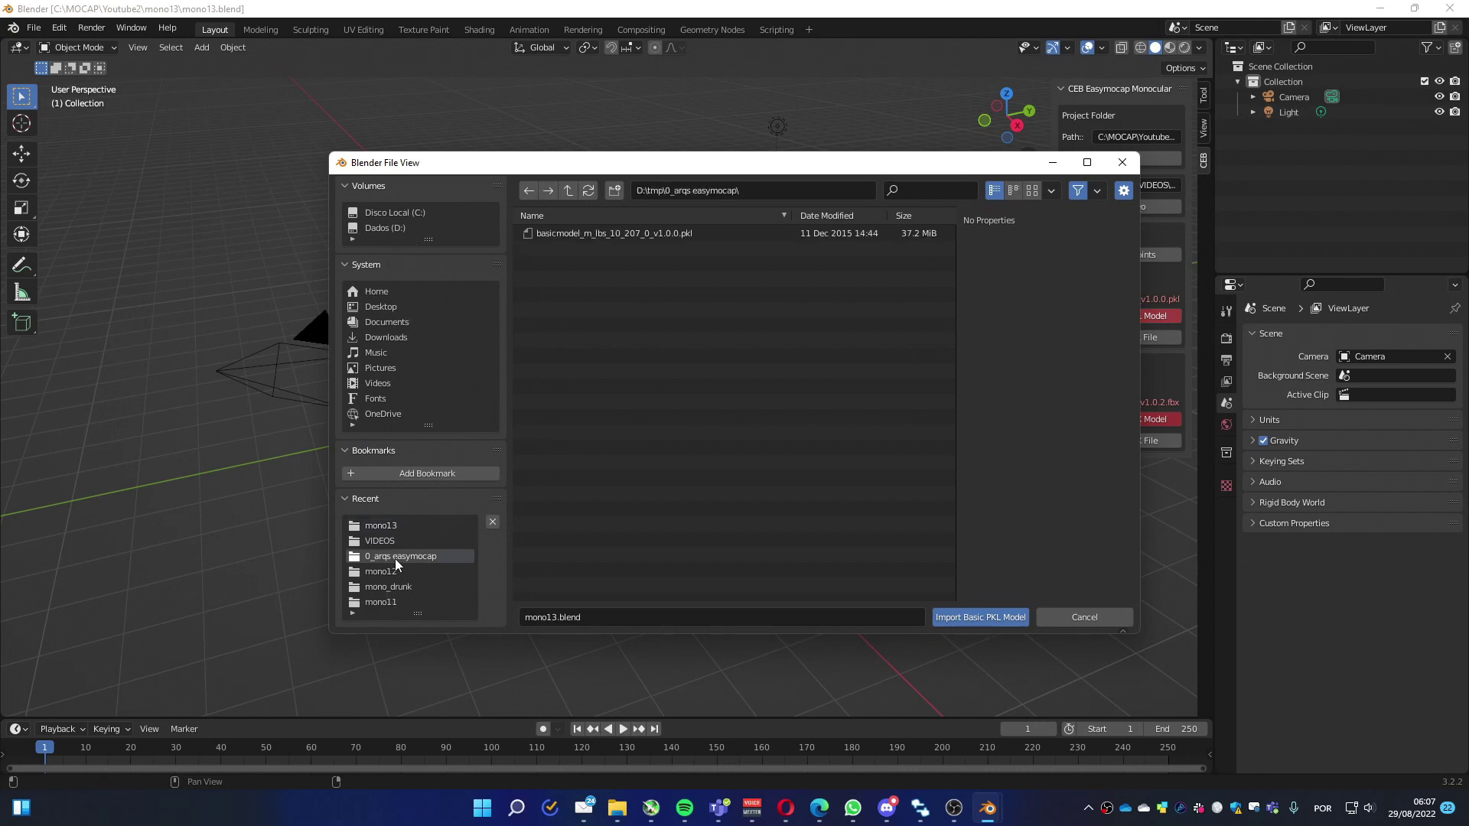
double_click(549, 234)
Import the SMPL FBX model basicModel_m_lbs_10_207_0_v1.0.2.fbx from the 0_arqs easymocap folder
left_click(1126, 362)
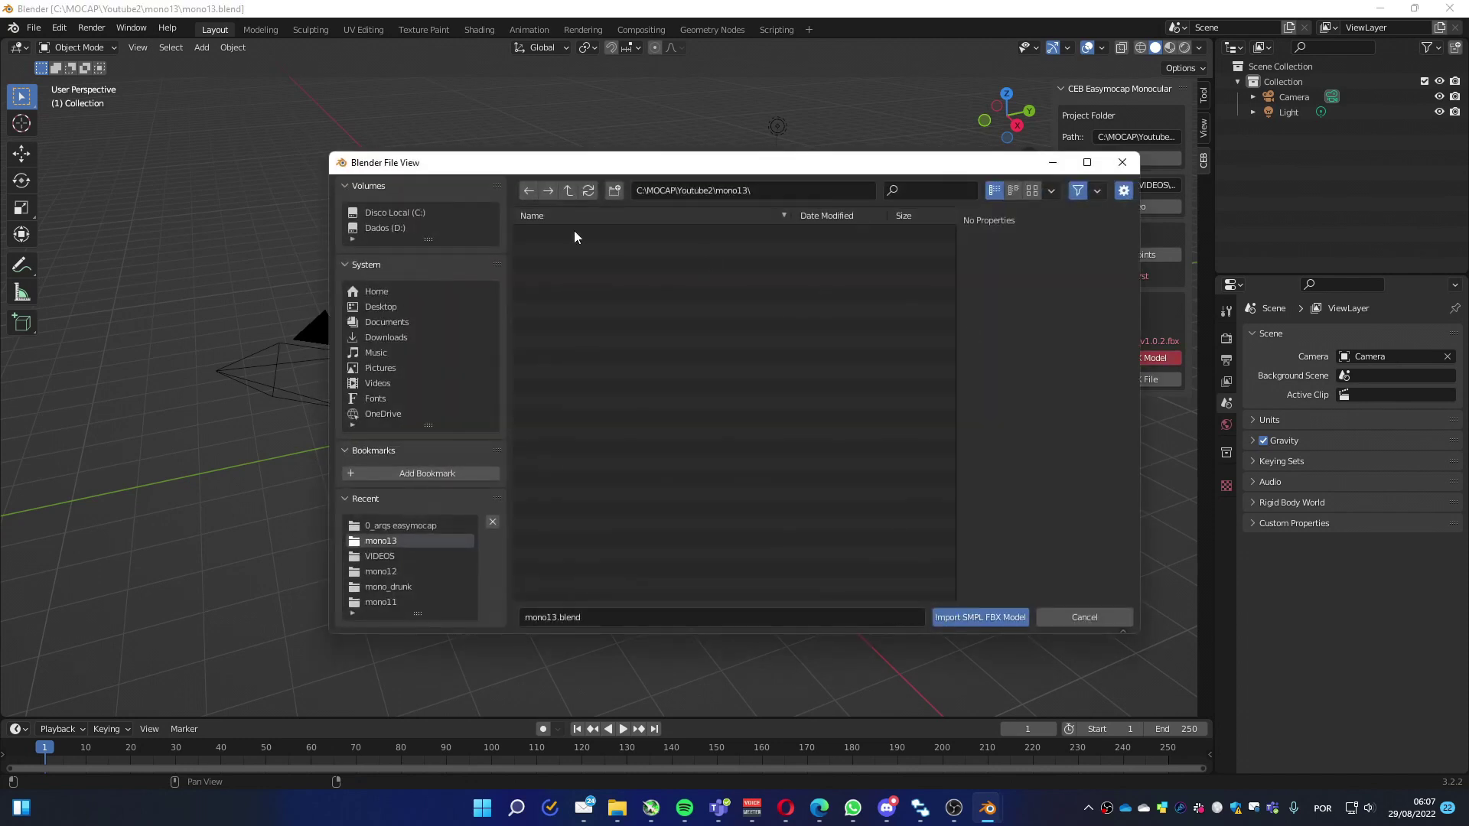
left_click(424, 528)
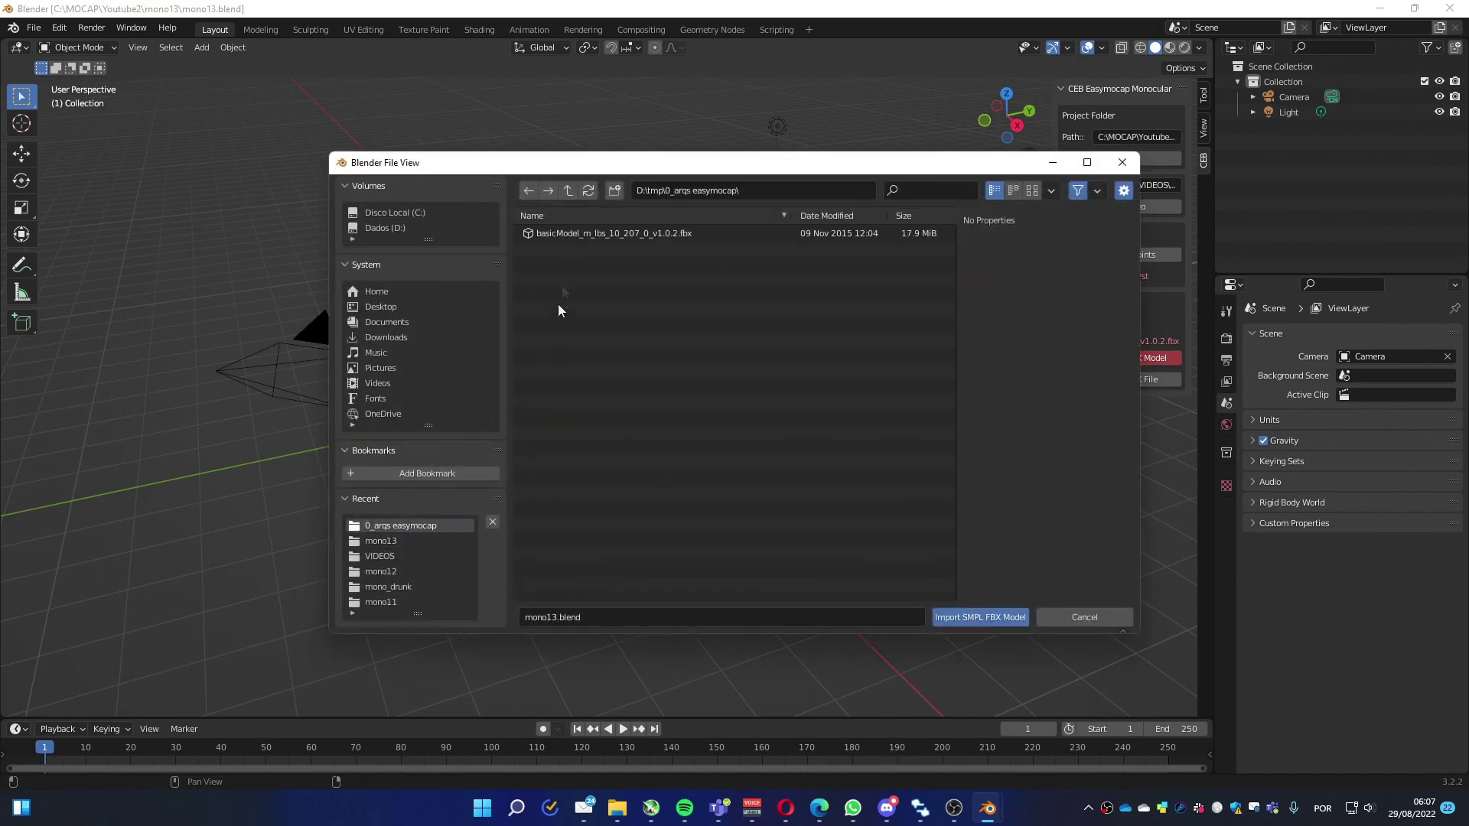
double_click(571, 232)
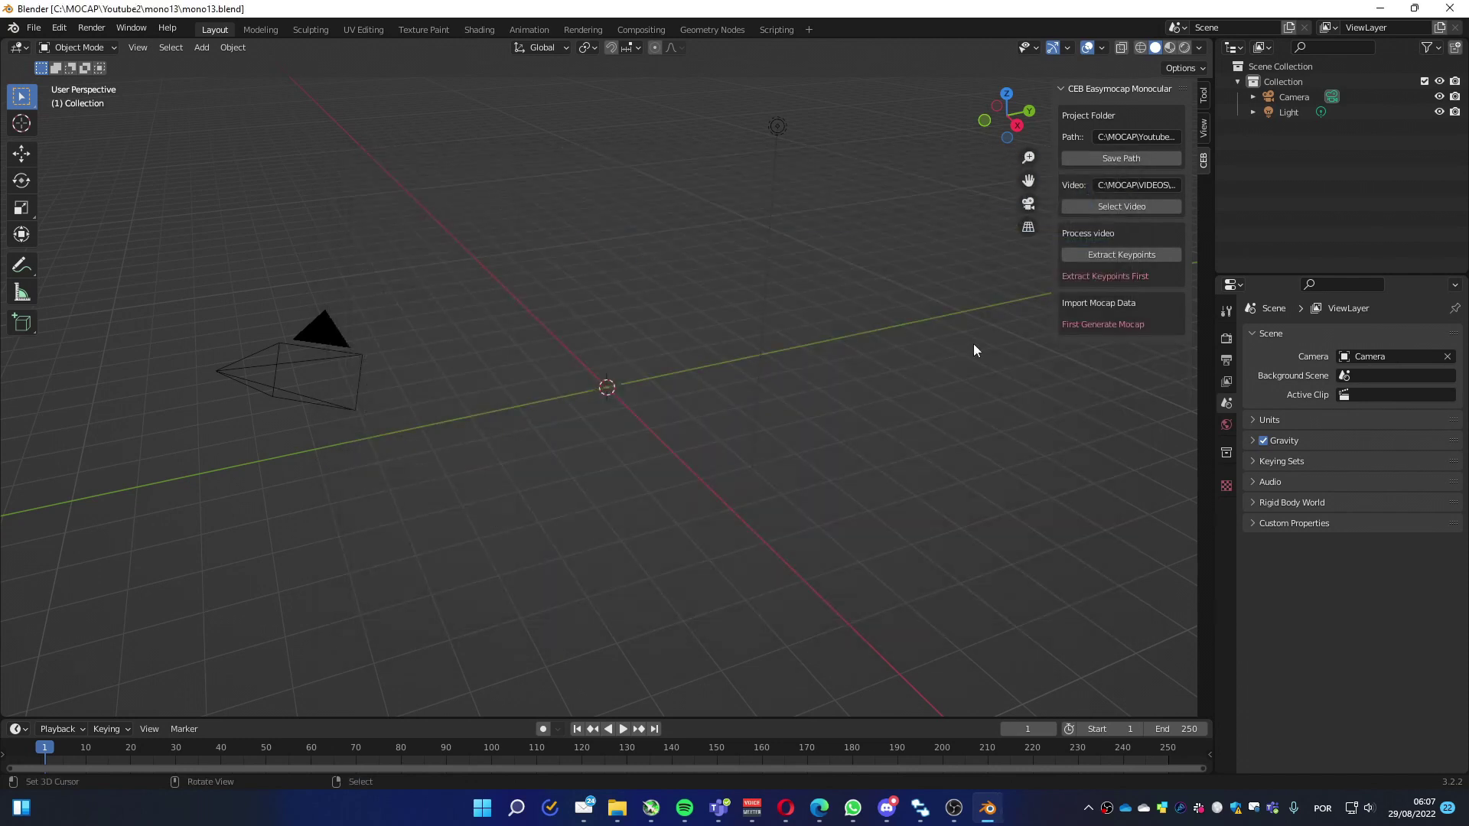
Run Extract Keypoints on the chosen vault video from the CEB Easymocap Monocular panel
left_click(1123, 255)
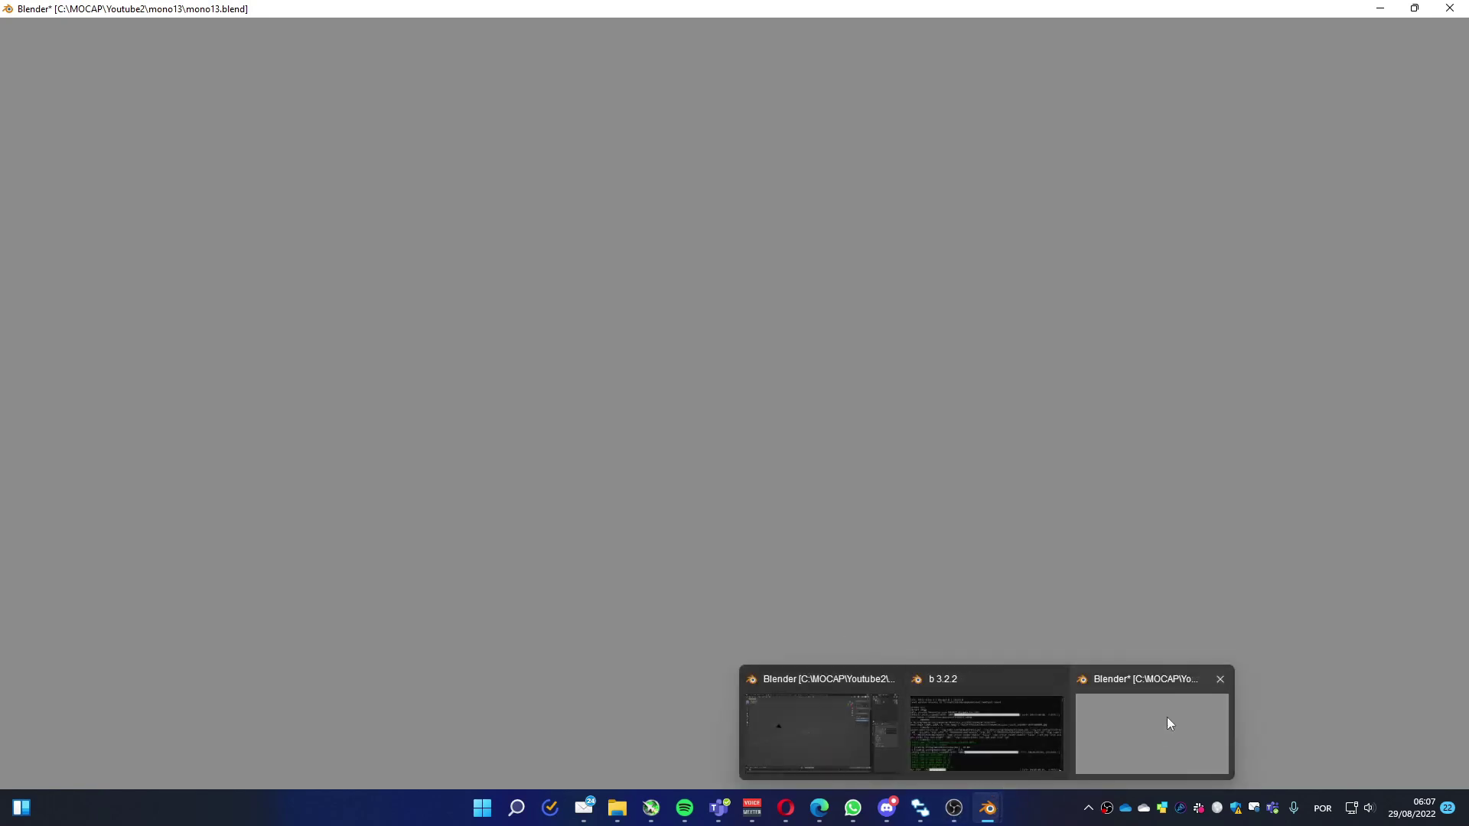
Bring the processing console forward, pause the recorder, and wait for fitting to finish all 57 frames
left_click(985, 734)
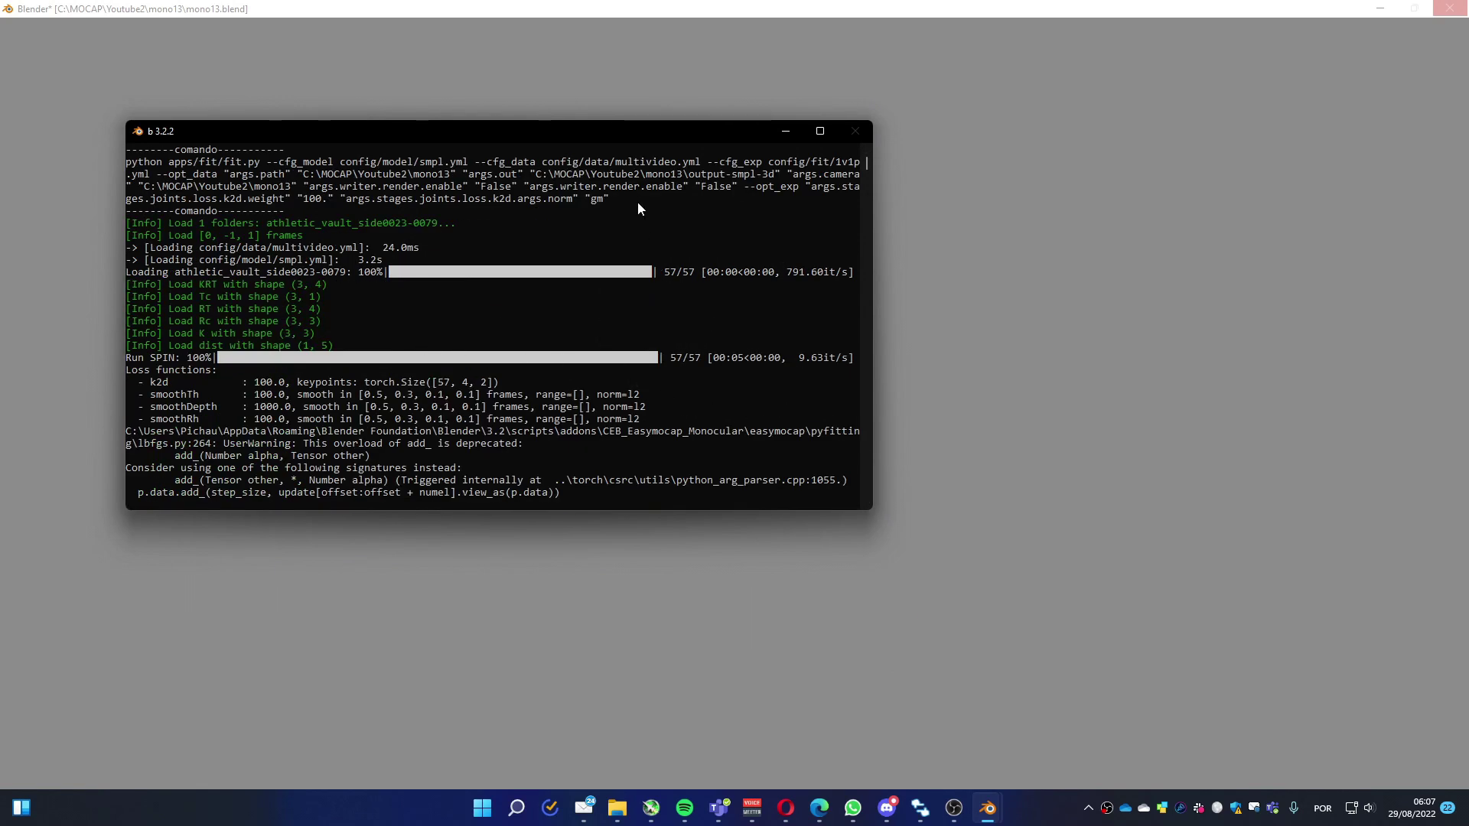
left_click_drag(640, 133, 573, 103)
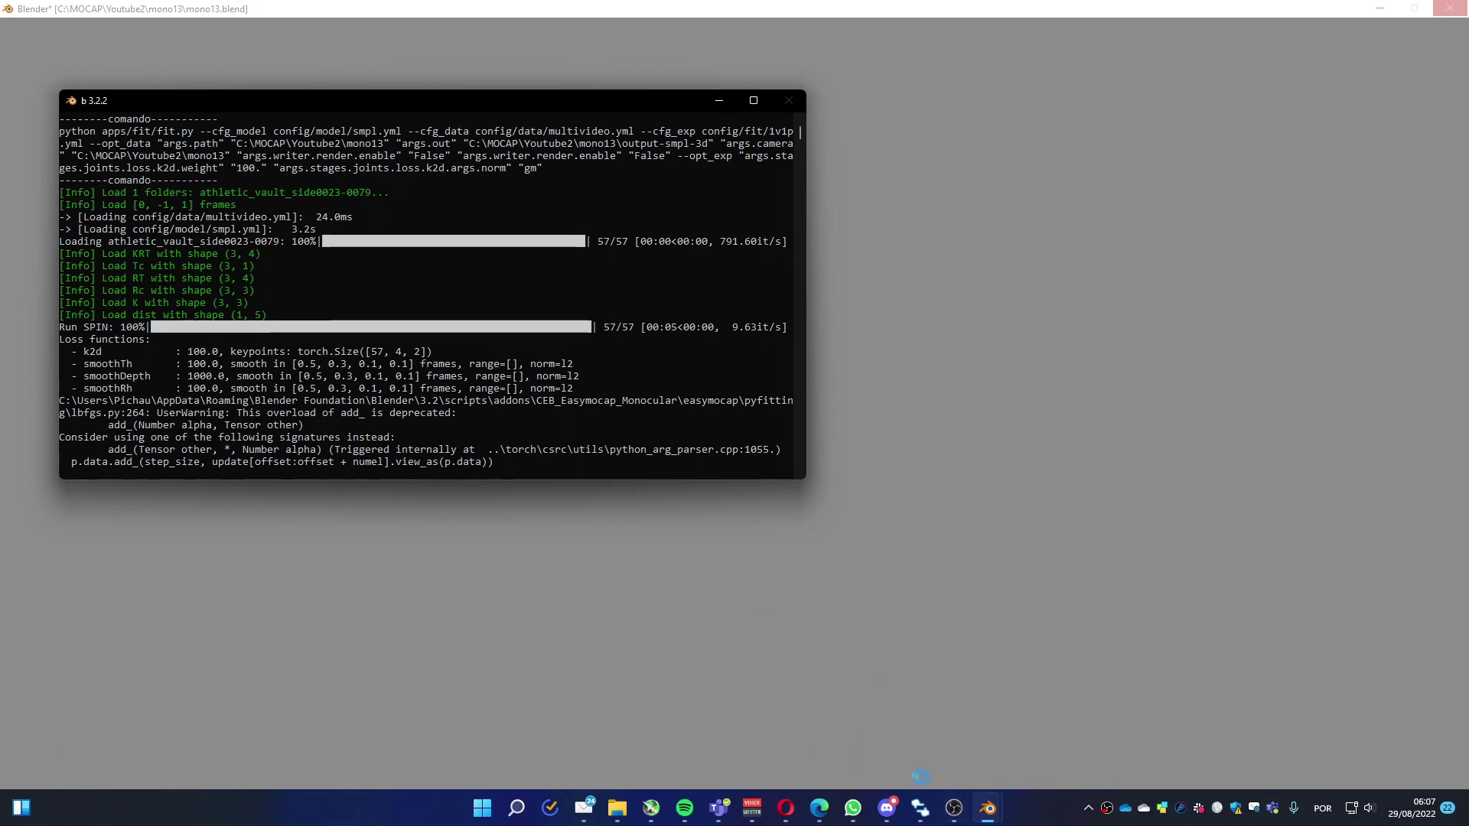
left_click(954, 808)
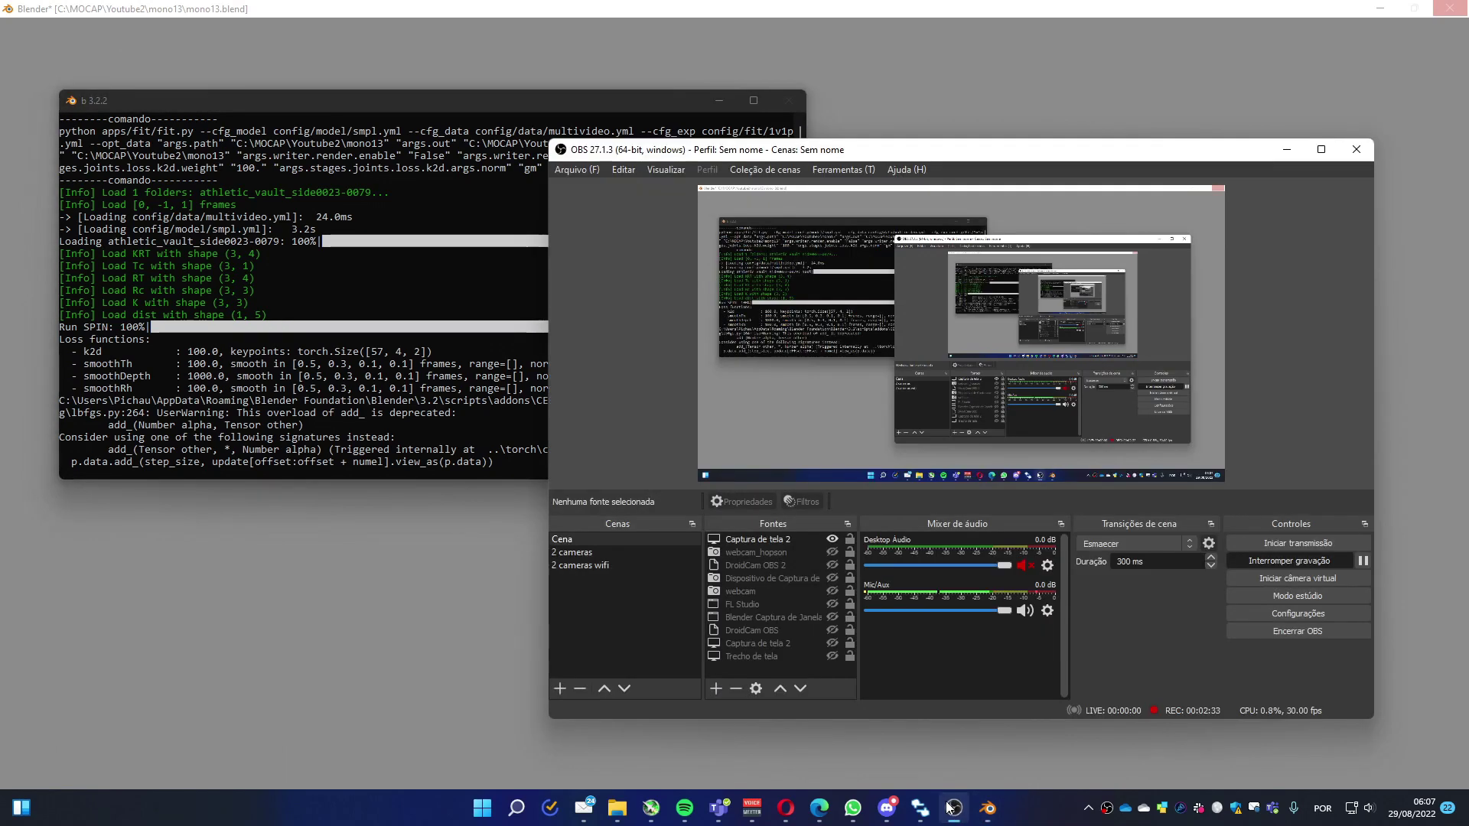
left_click(1360, 563)
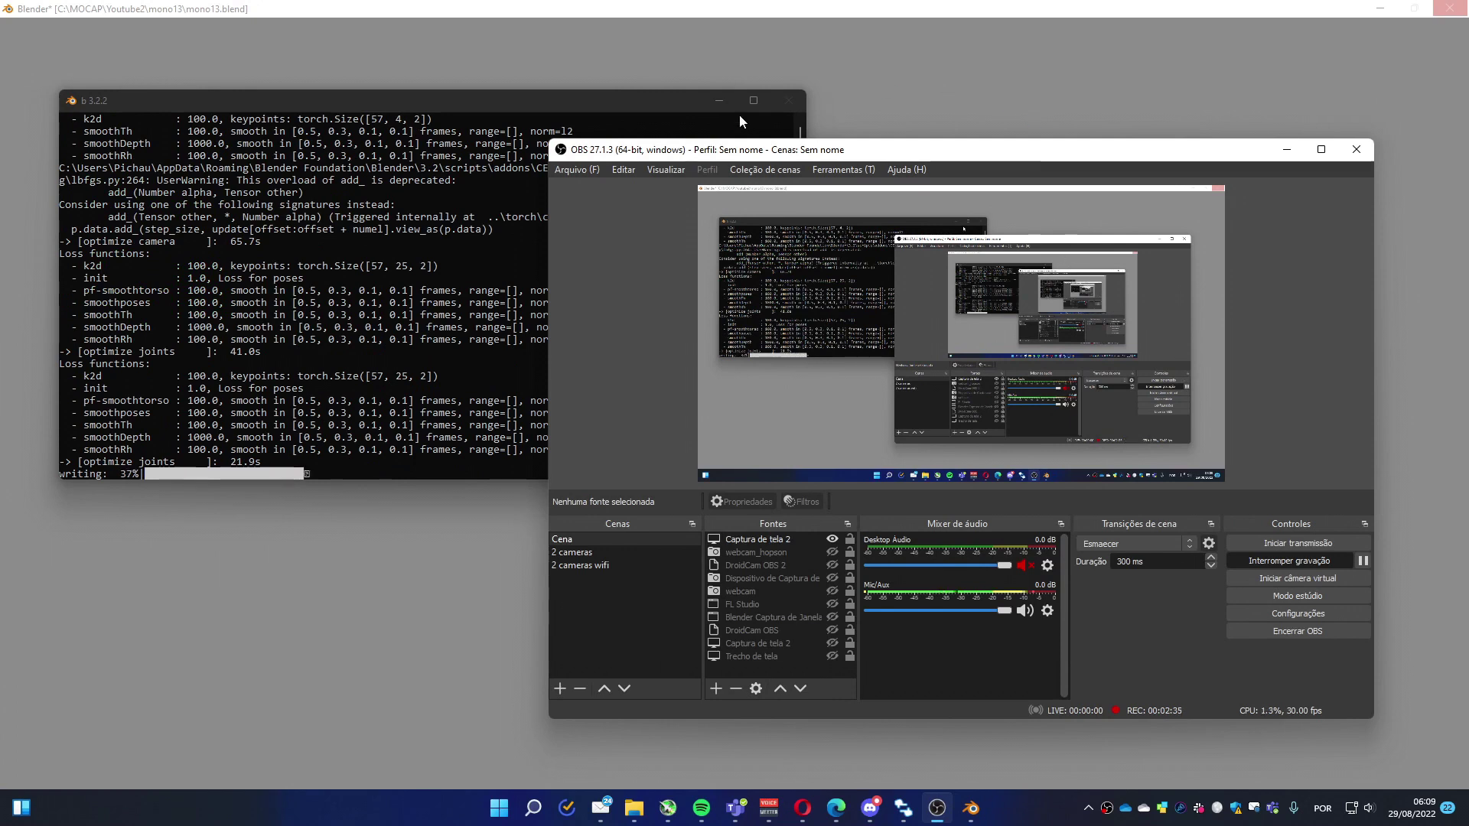
left_click(739, 114)
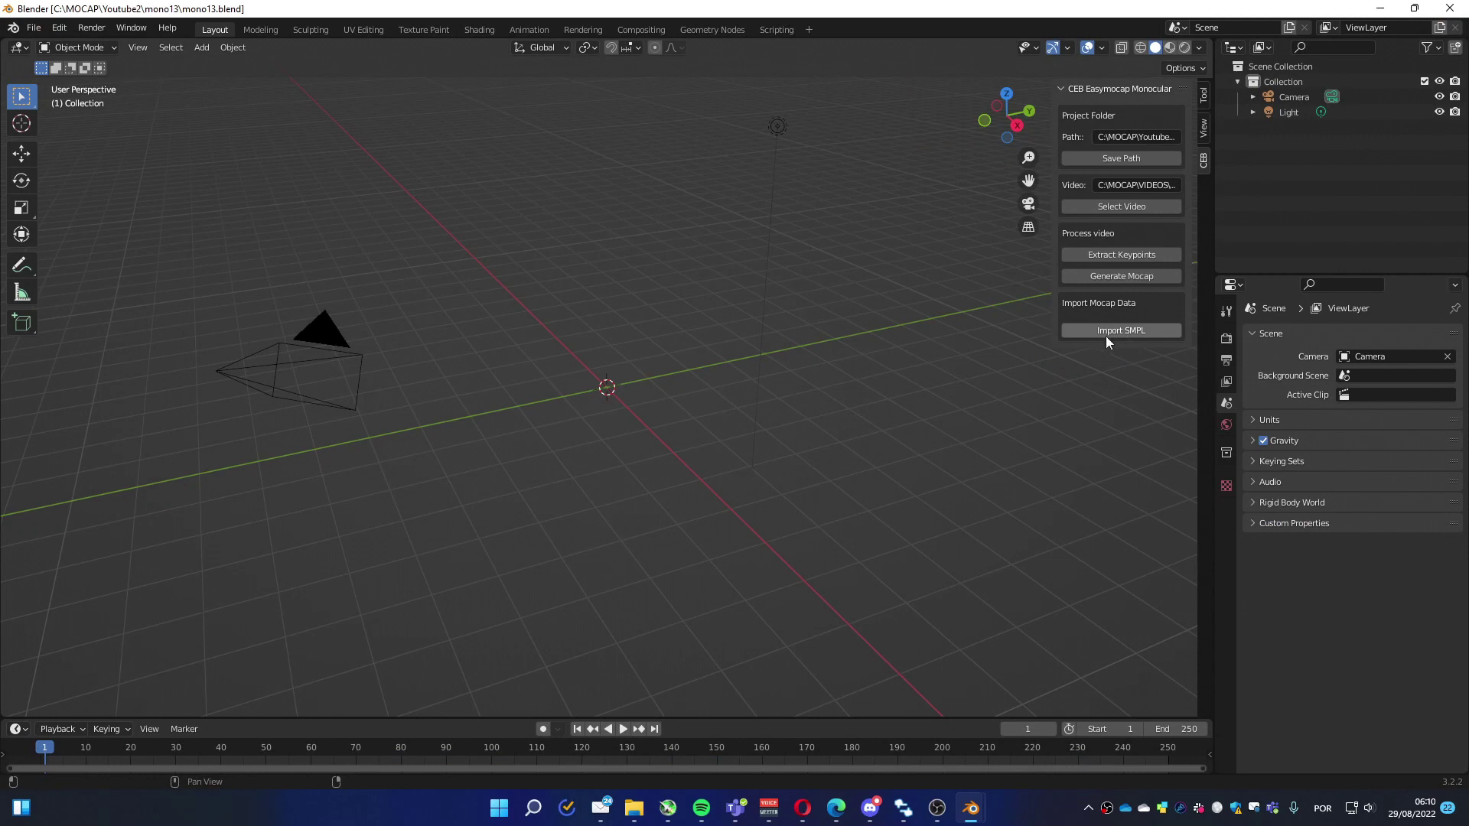
Import the generated SMPL mocap and follow its progress in the console
left_click(1114, 337)
mouse_move(970, 808)
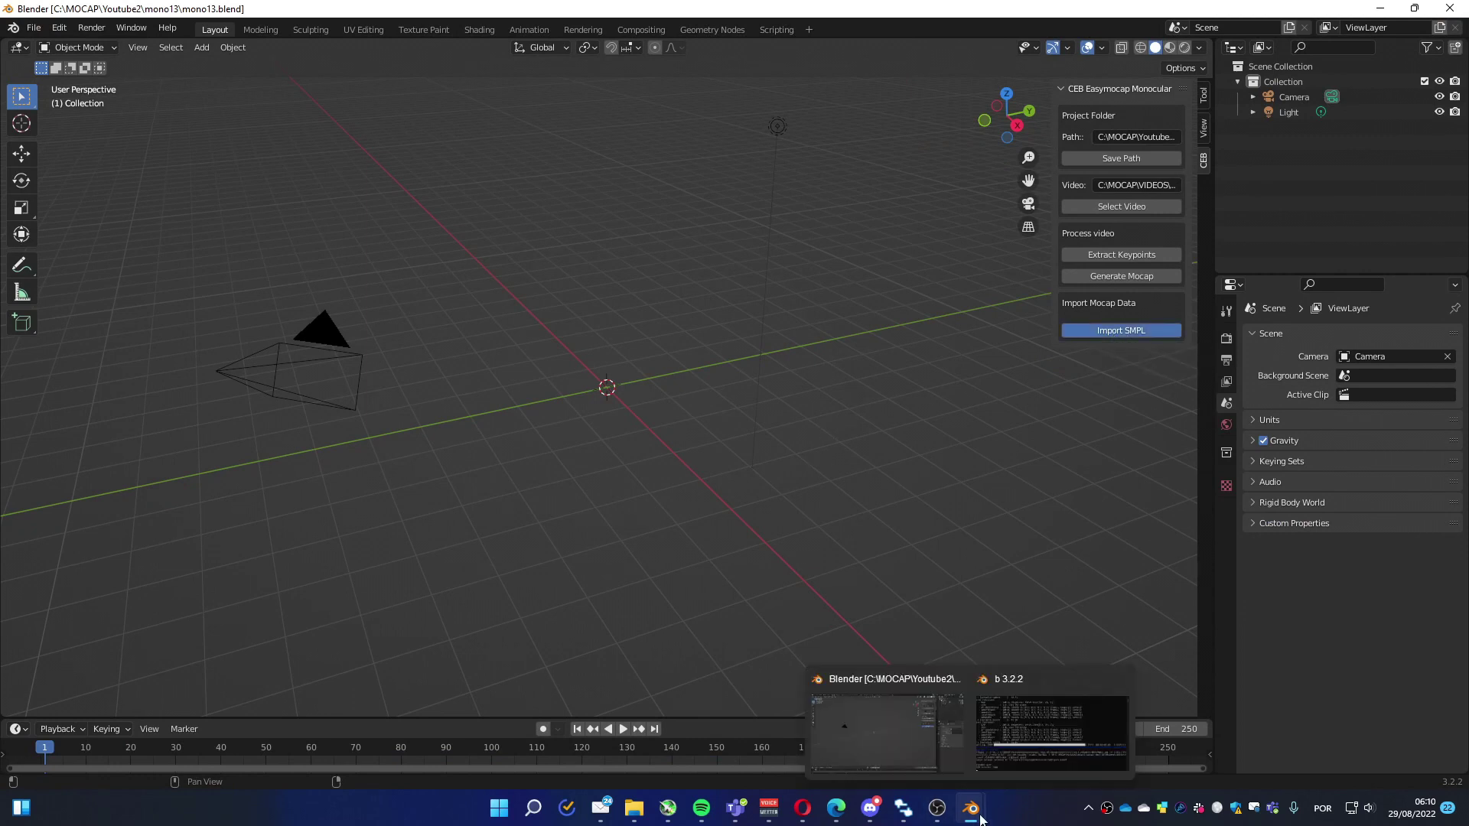
left_click(1048, 730)
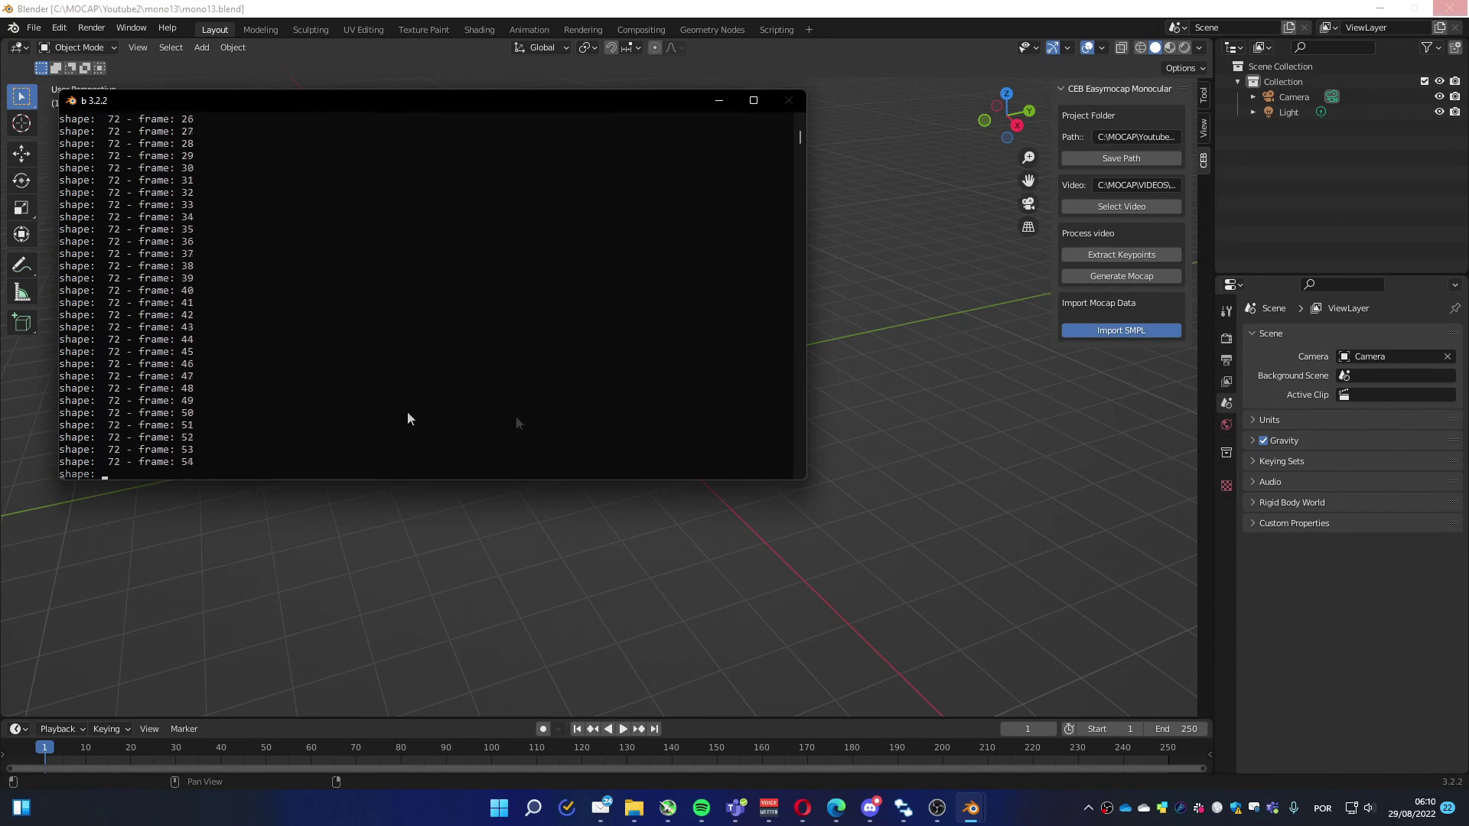
Return to Blender, orbit around the imported SMPL character, and start playback
left_click(873, 11)
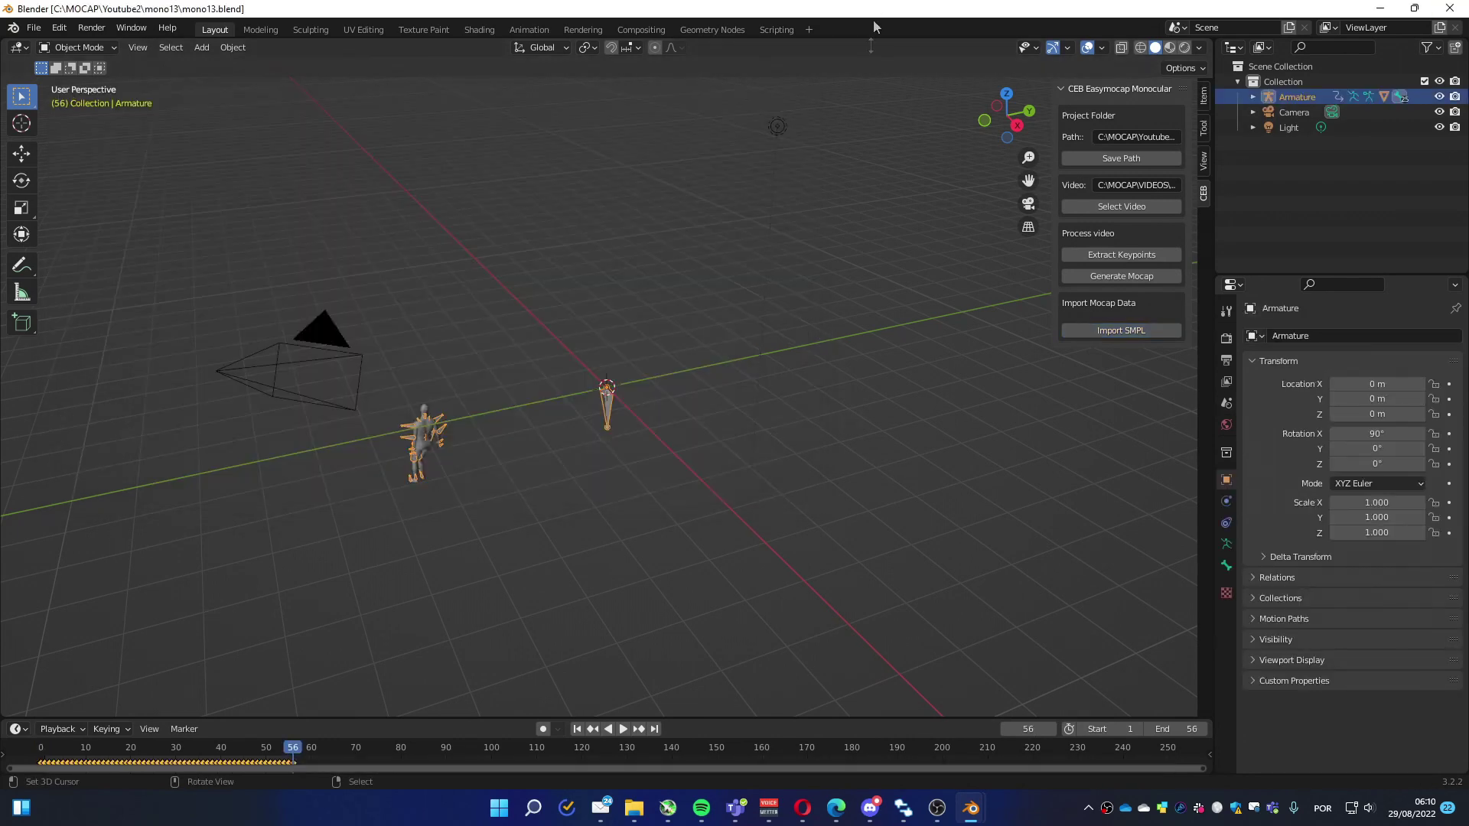
middle_click_drag(848, 268, 682, 274)
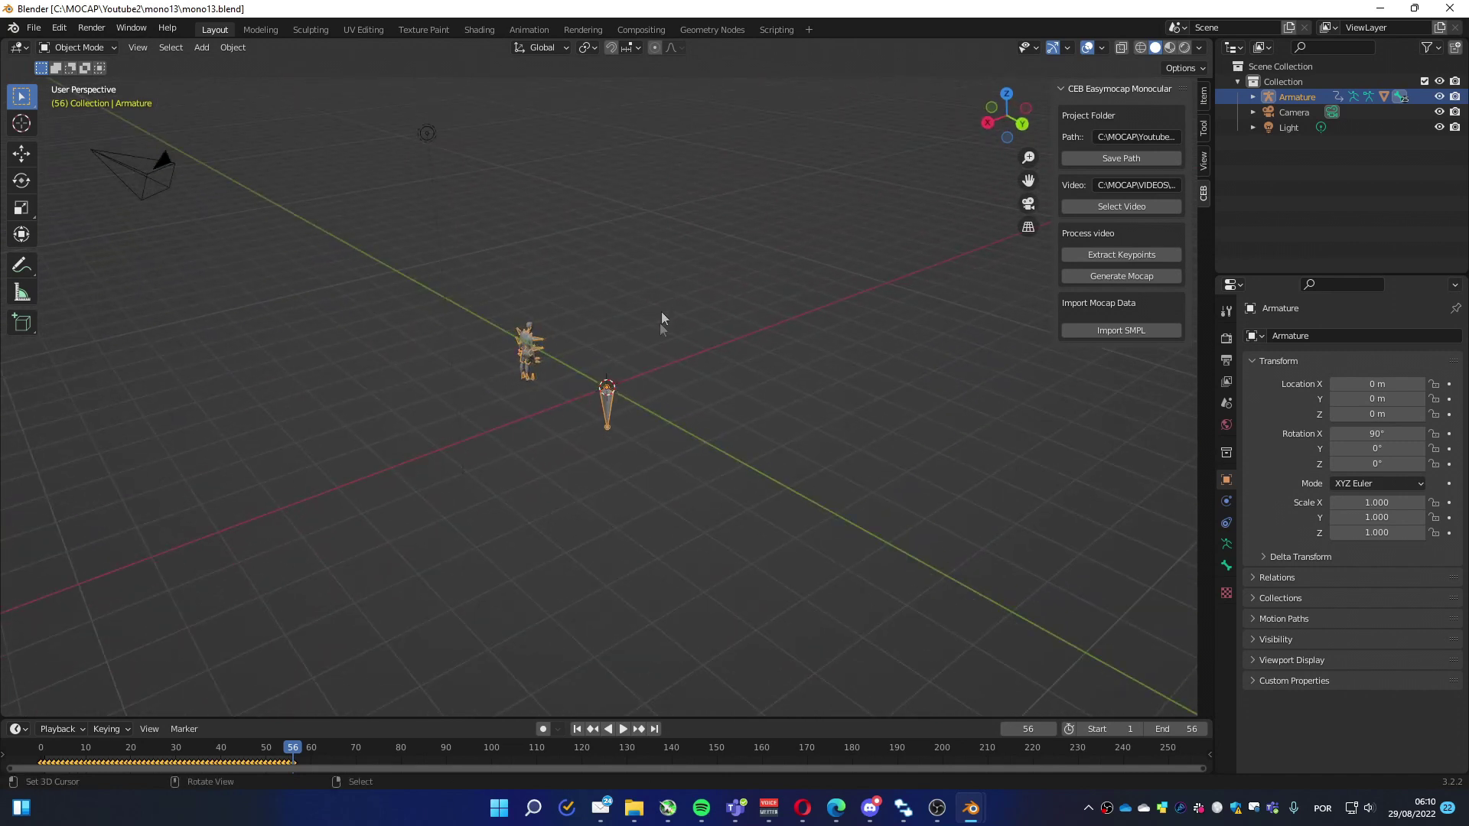
scroll(655, 351, "up", 6)
middle_click_drag(653, 351, 607, 344)
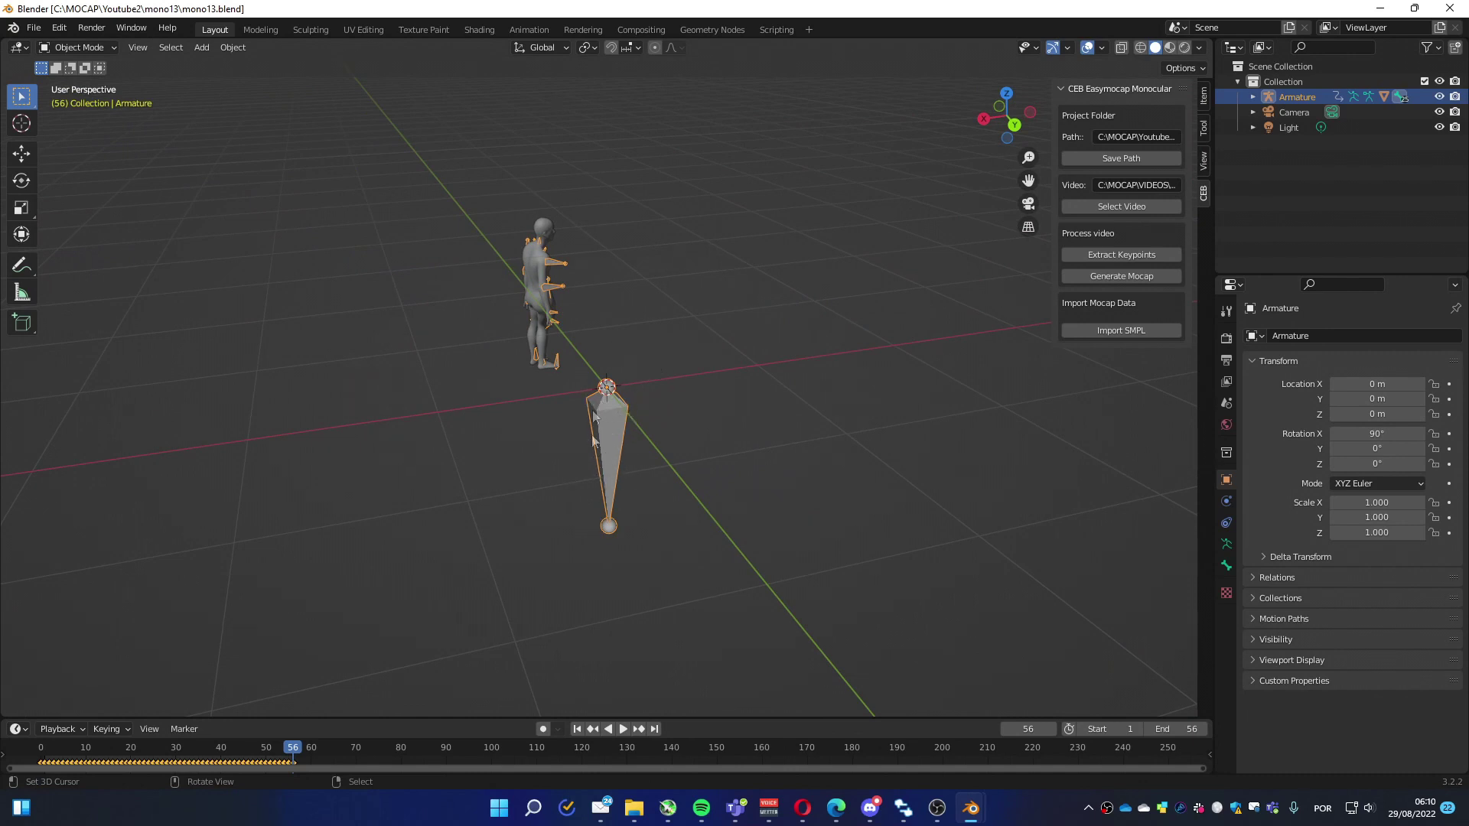
left_click(622, 728)
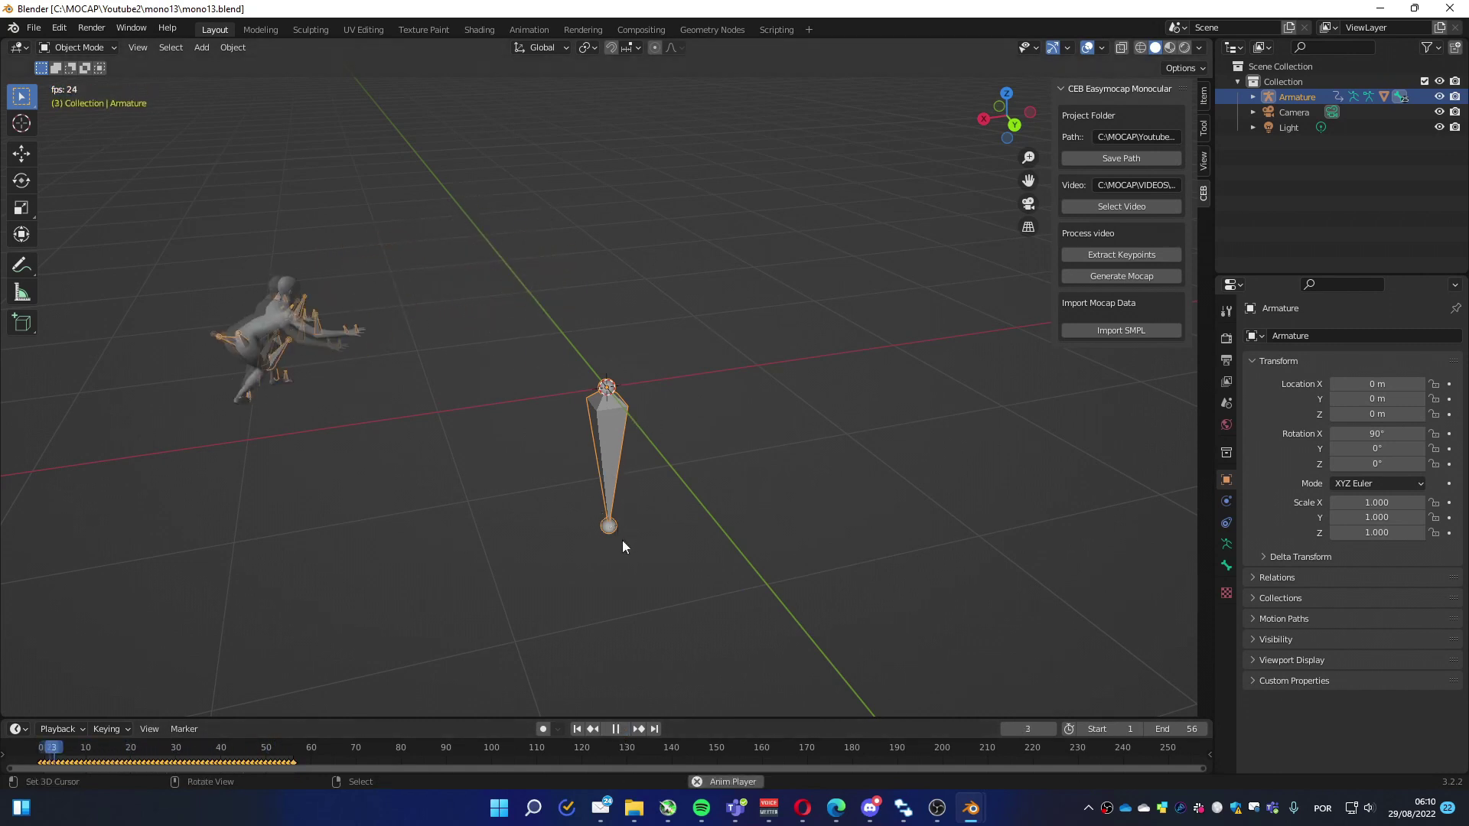
Orbit while the vaulting animation plays, stop playback, and switch to the blender.org page in Opera
middle_click_drag(627, 475, 672, 393)
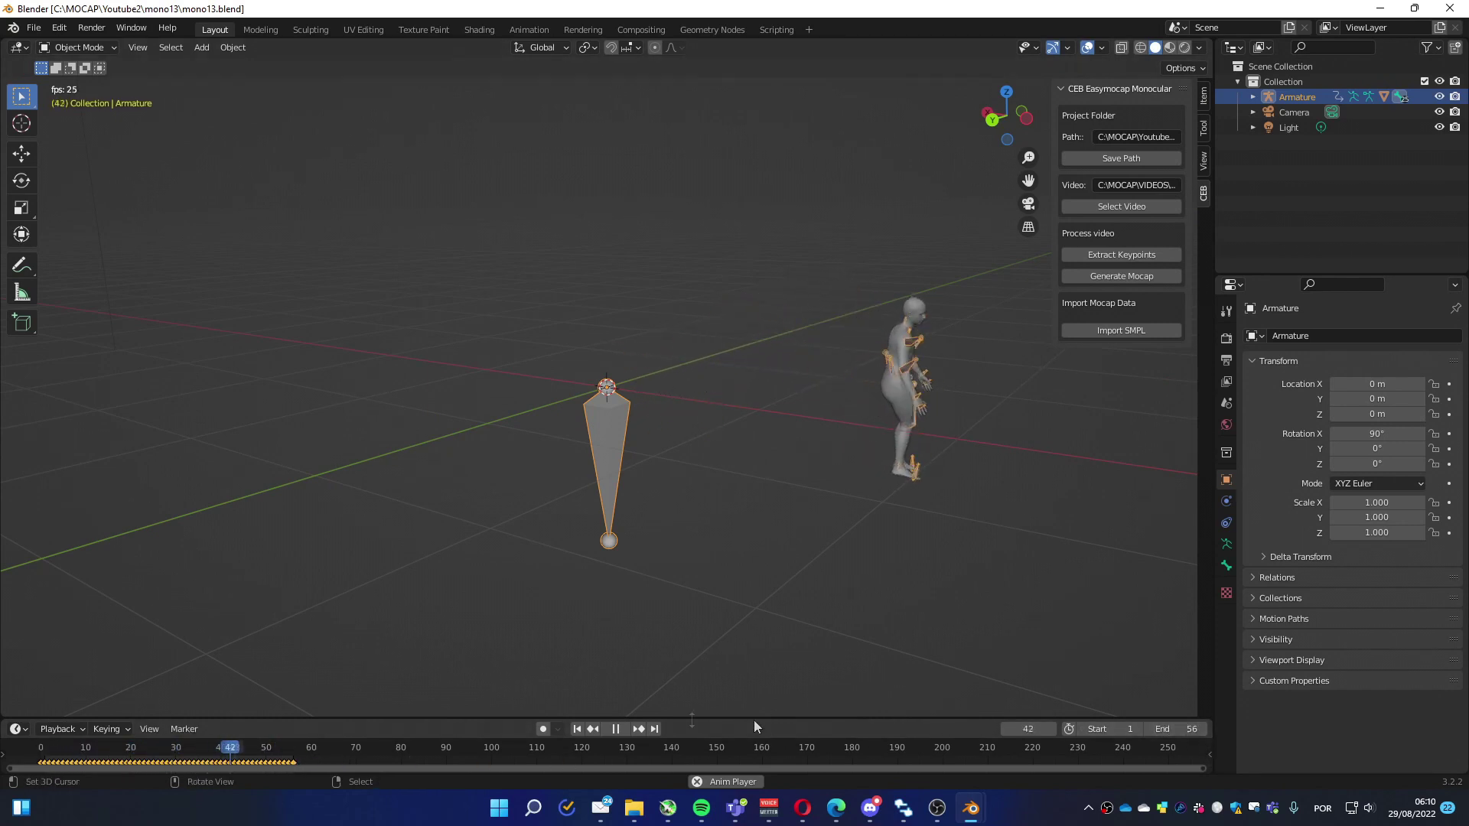
left_click(615, 729)
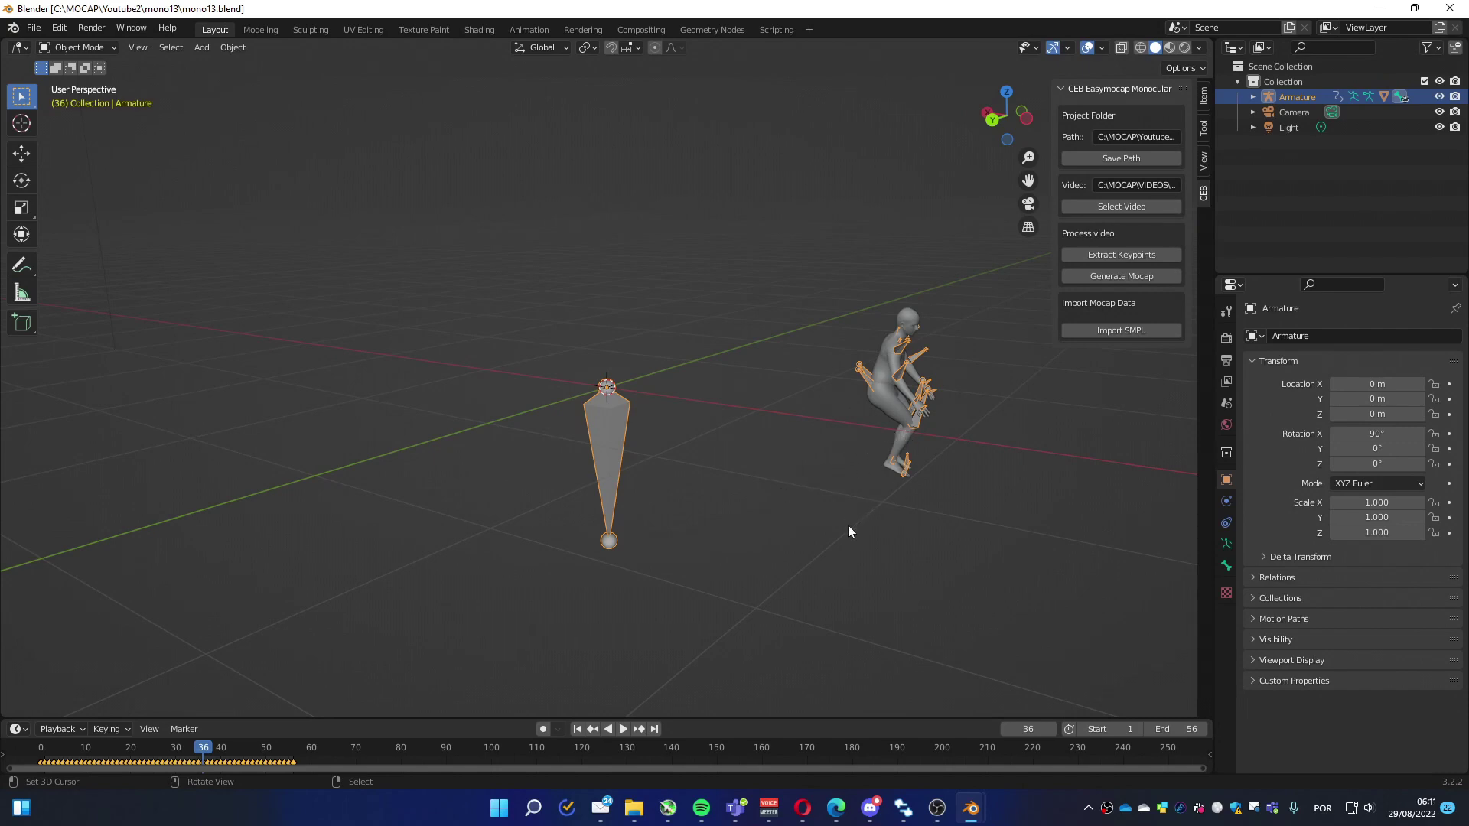
left_click(801, 807)
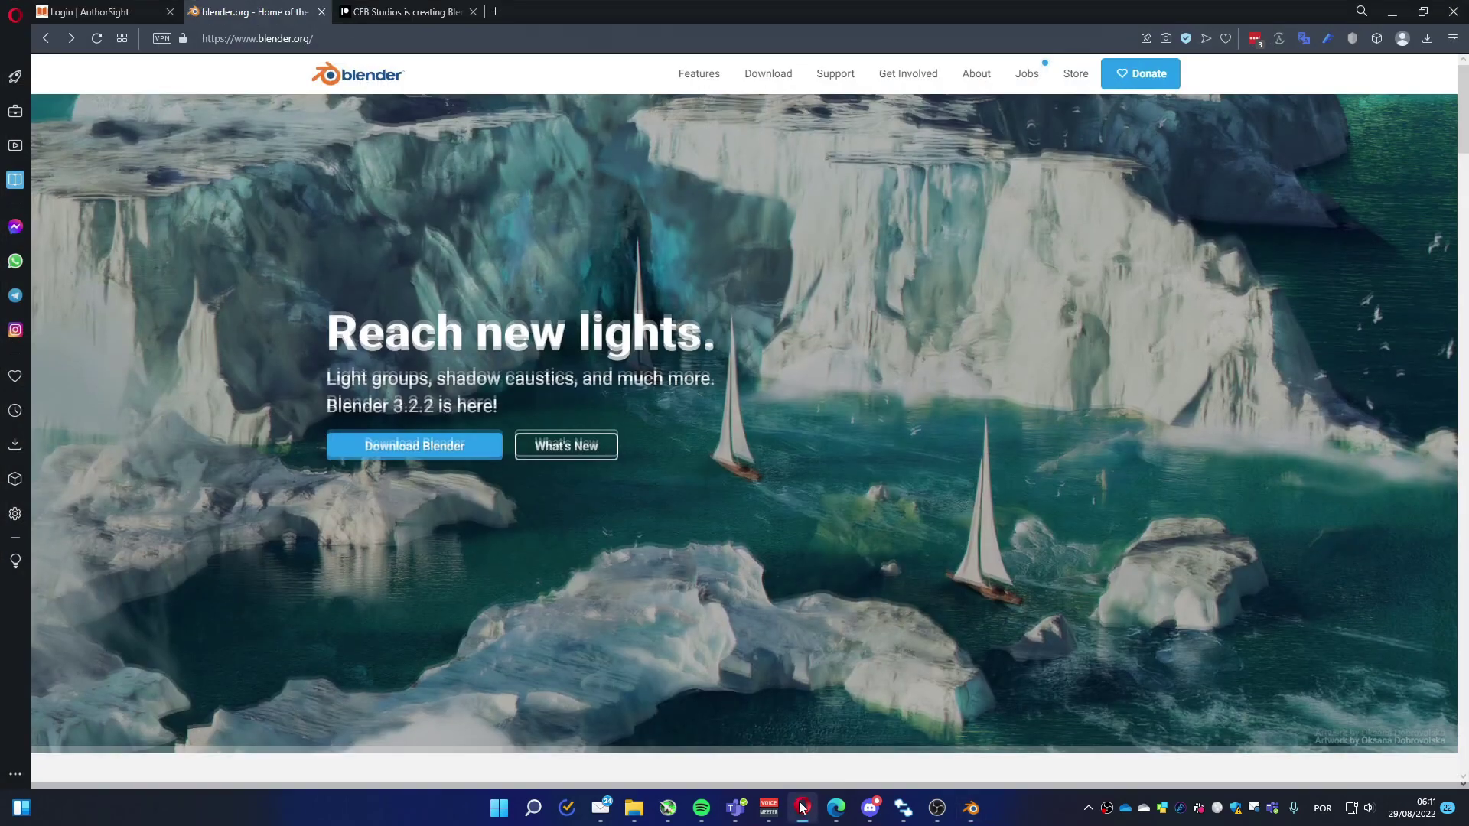
Open blender.org's Blender 3.2.2 Download page and expand the macOS, Linux, and other versions list
left_click(426, 448)
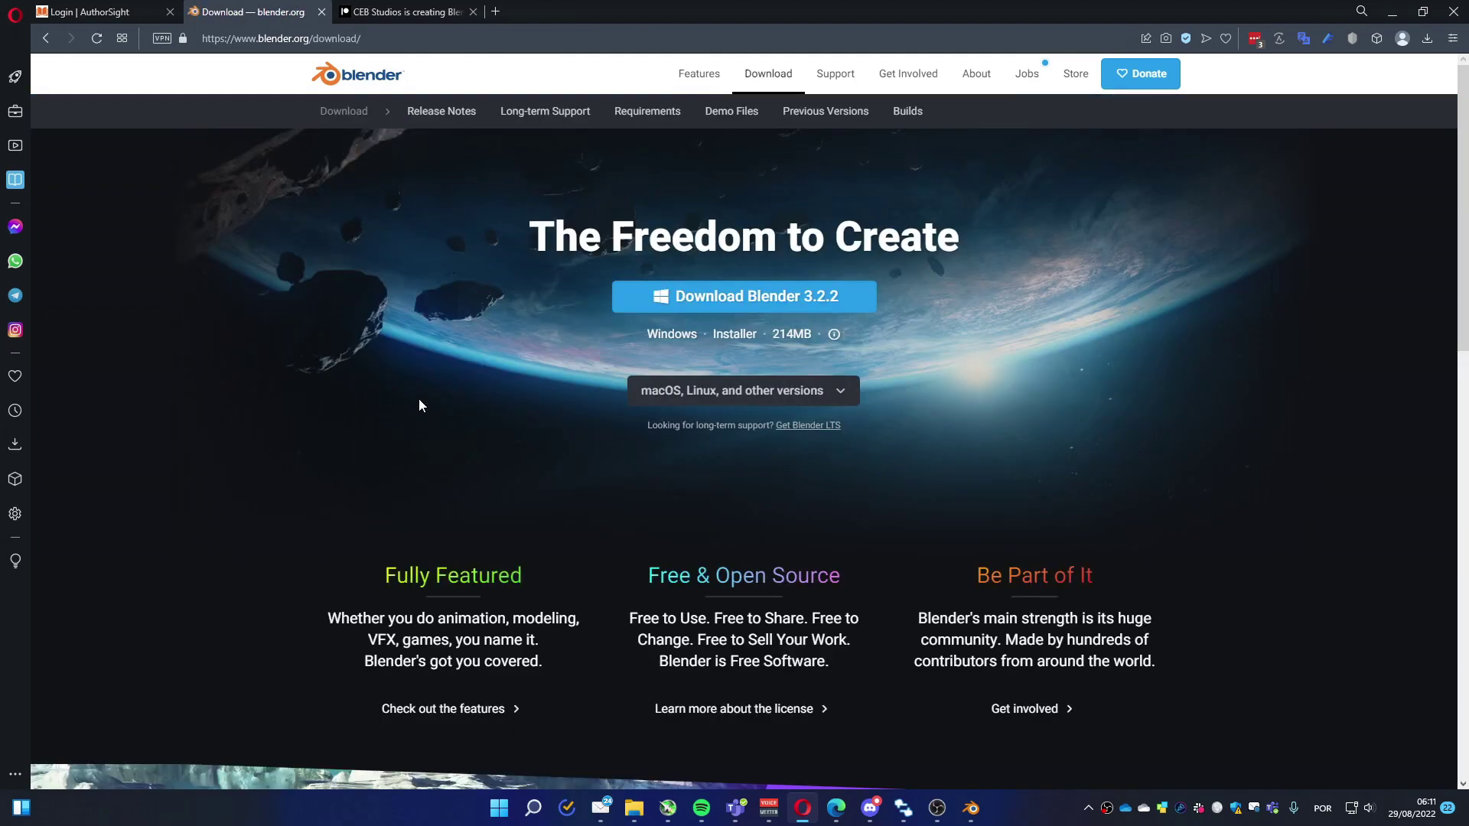
left_click(845, 390)
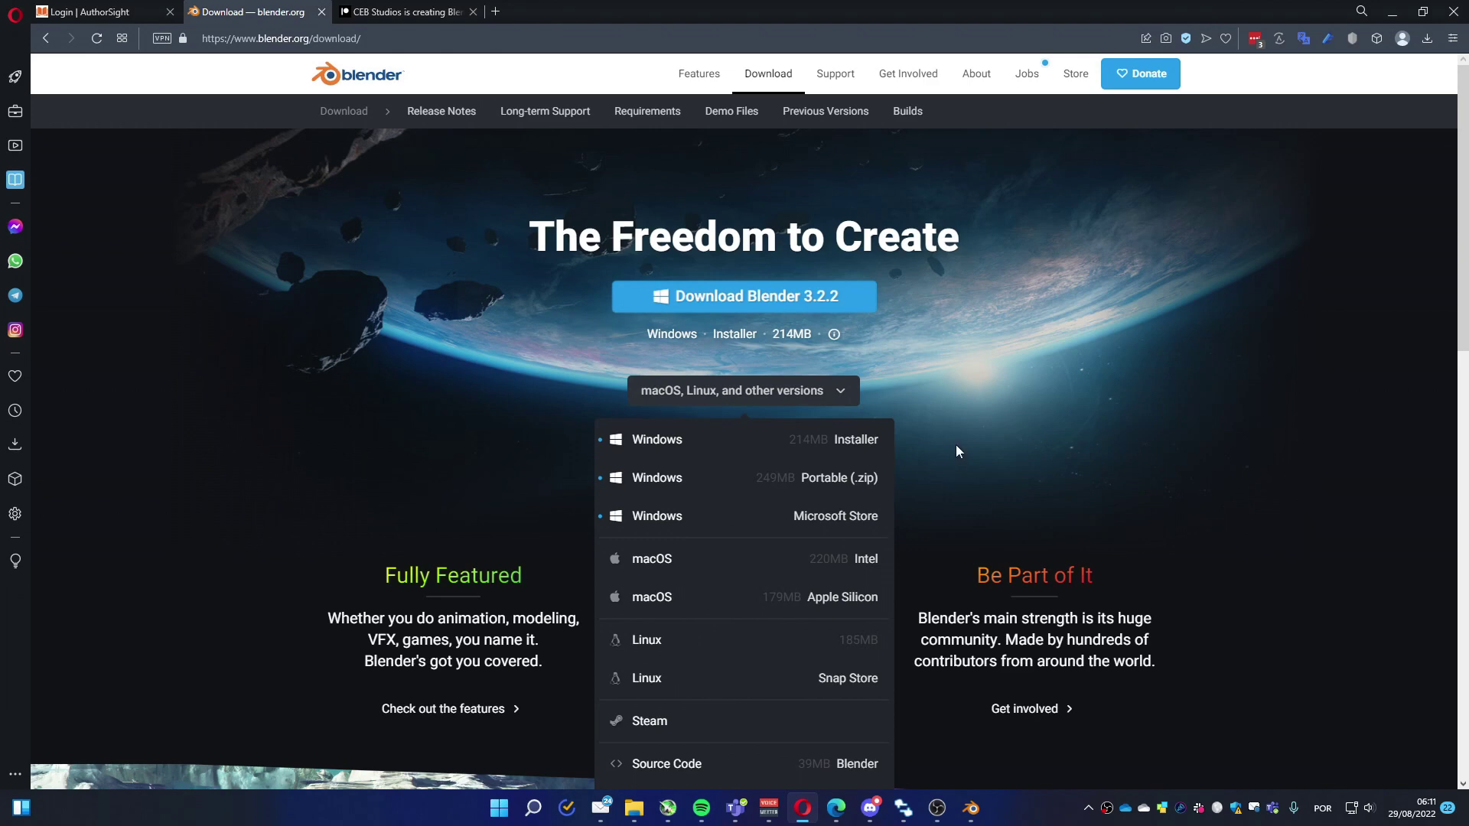
Bring up the CEB Studios Patreon creator page in Opera, showing 16 patrons and $15/month
left_click(410, 16)
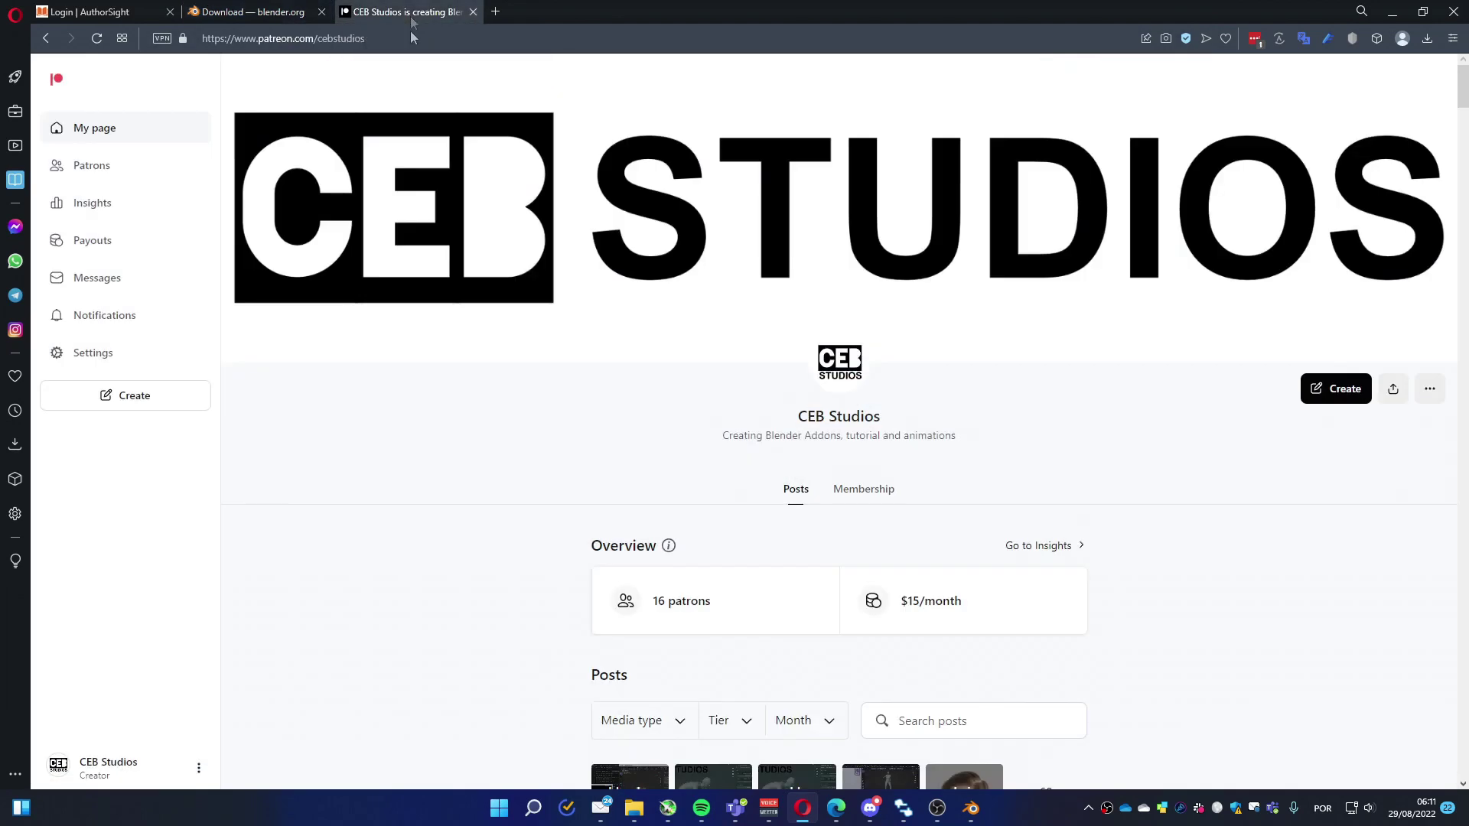